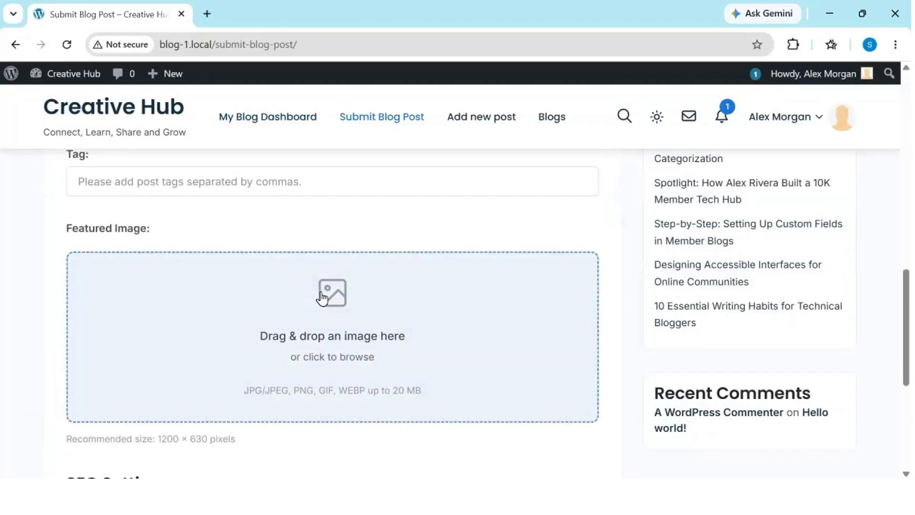
scroll(321, 298, up, 10)
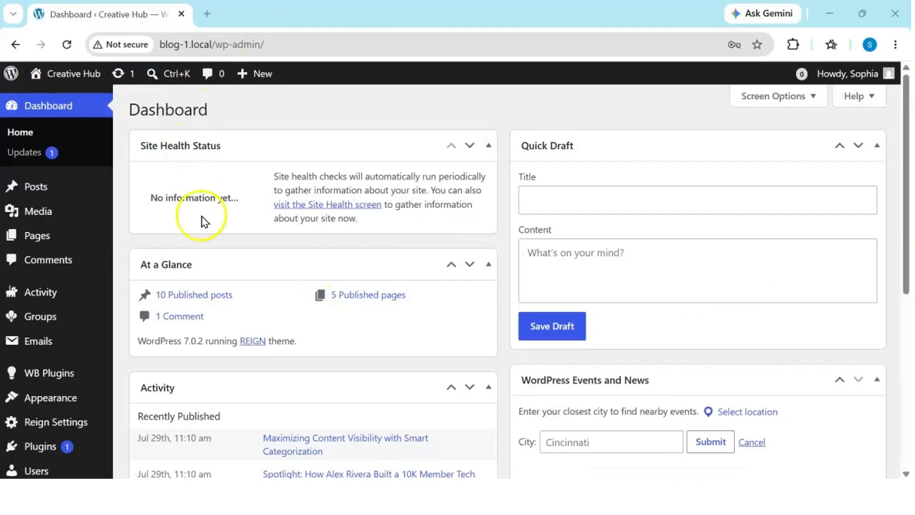
Open the Member Blog plugin settings from WB Plugins and review the configuration status in the overview.
mouse_move(81, 374)
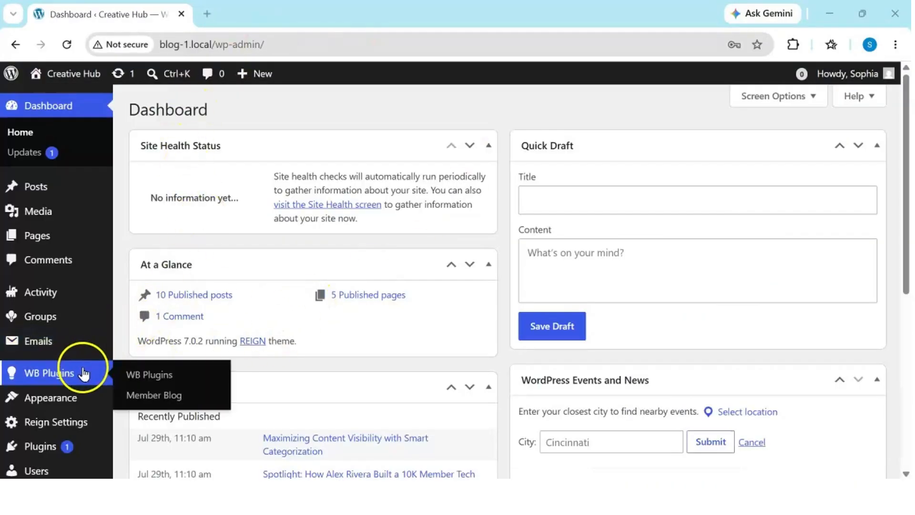
click(150, 375)
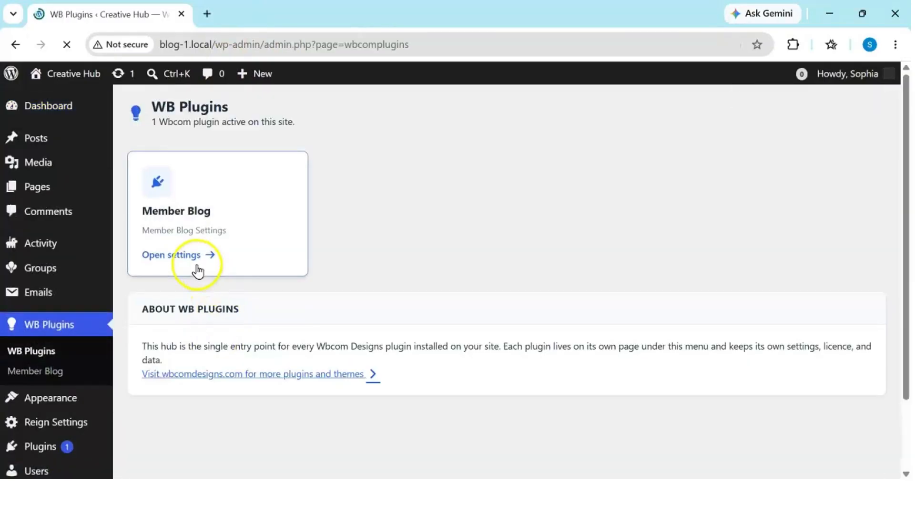
click(195, 262)
click(195, 260)
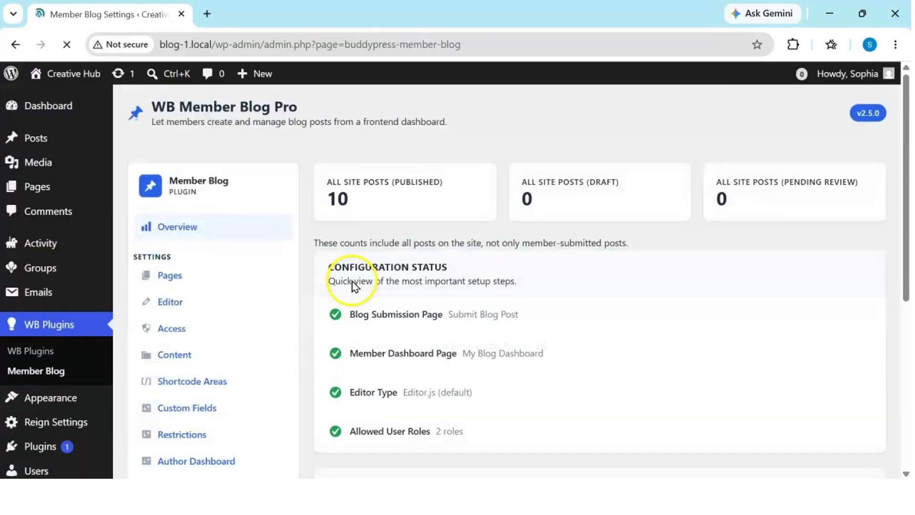
scroll(352, 280, down, 2)
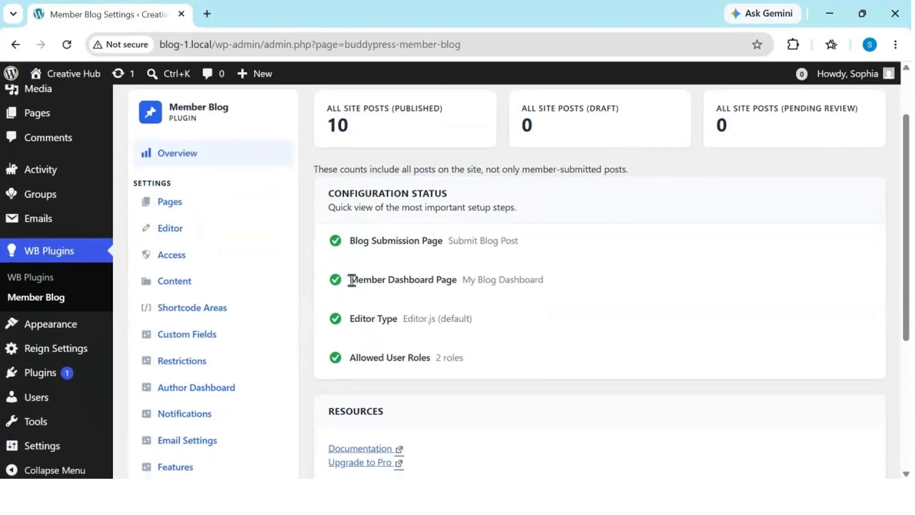
scroll(352, 280, up, 2)
Open the Pages settings and review the submission page, dashboard page and profile tab customisation options.
click(217, 263)
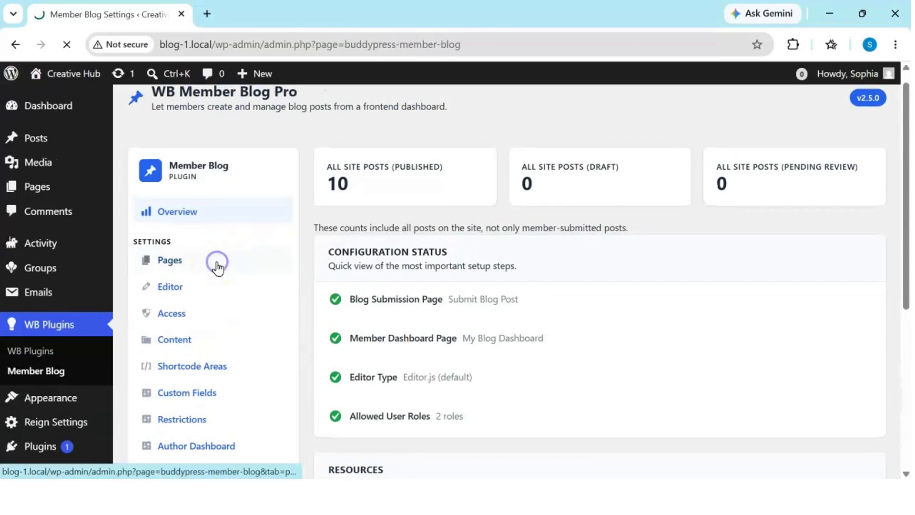
scroll(431, 305, down, 1)
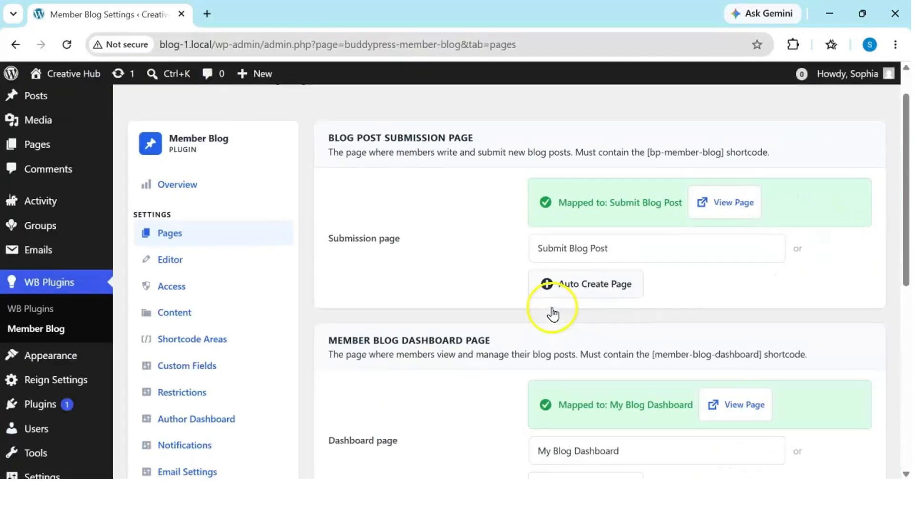
scroll(635, 334, down, 3)
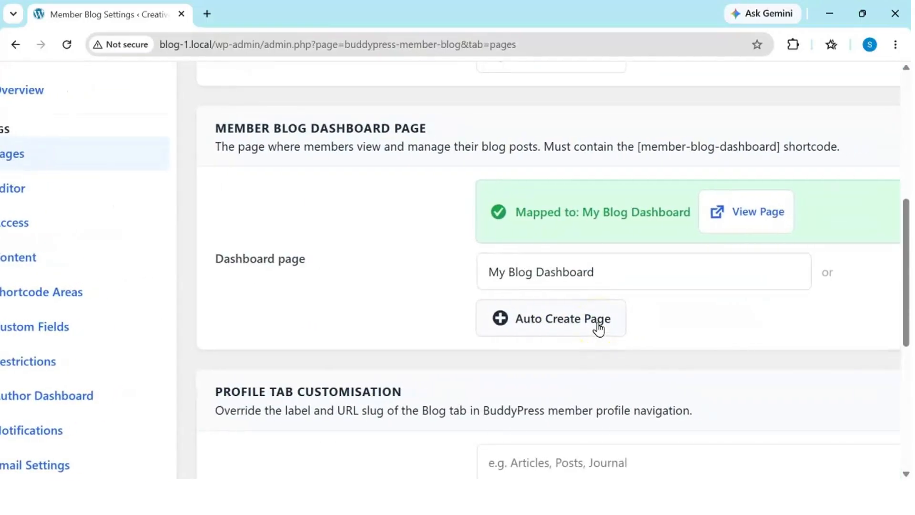
scroll(598, 327, down, 1)
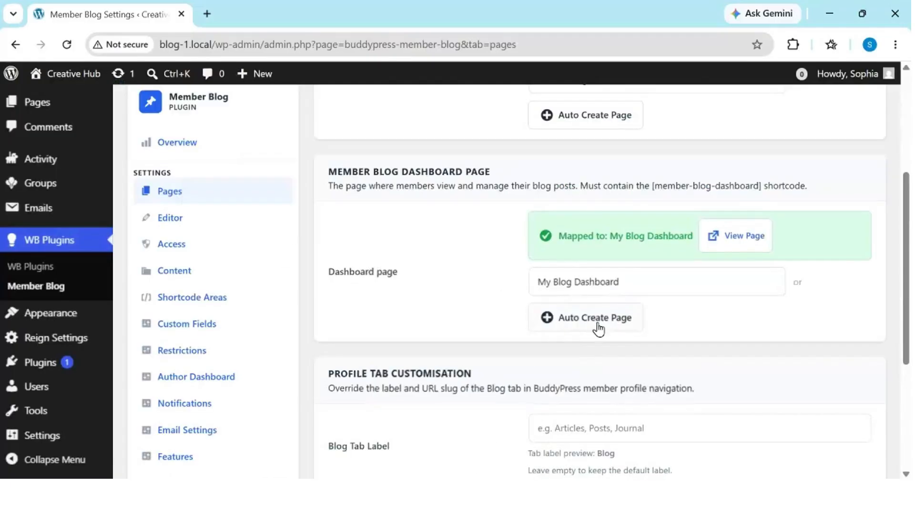
scroll(598, 327, down, 4)
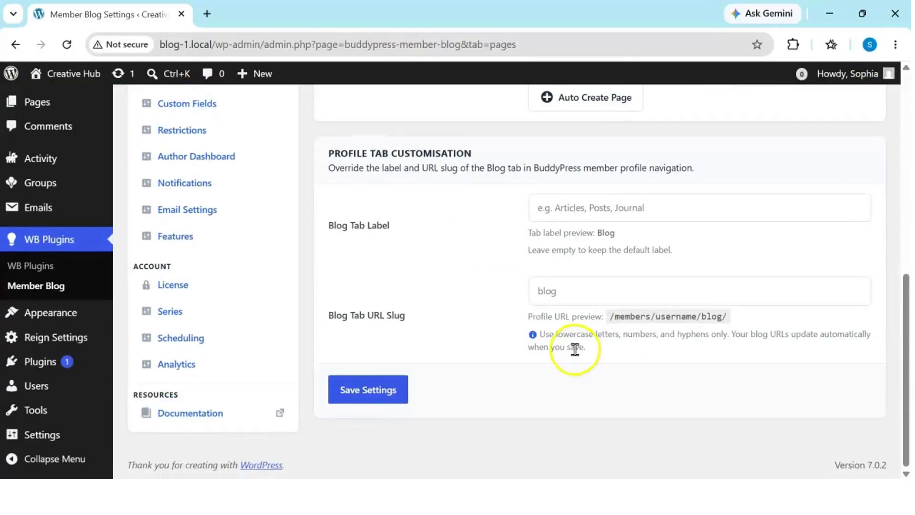
scroll(577, 347, up, 8)
scroll(576, 351, up, 1)
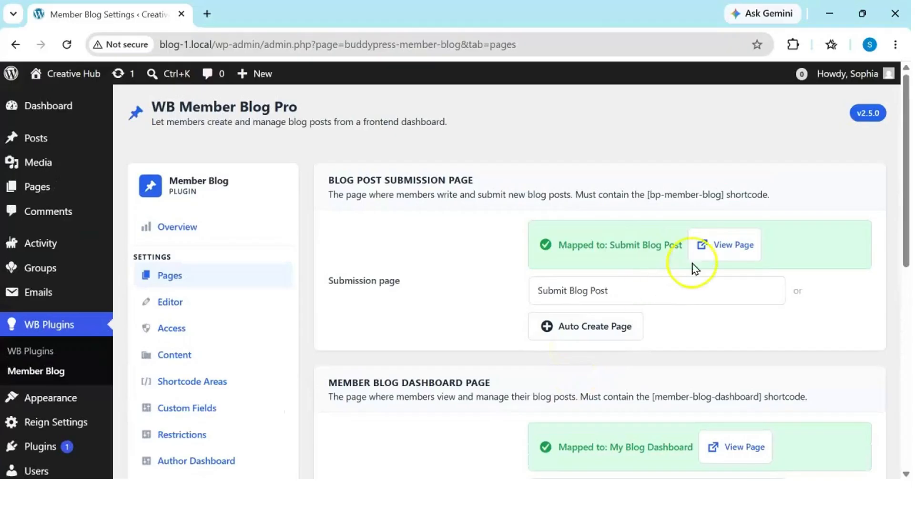
View the mapped Submit Blog Post page on the site, look through its form and close it.
click(713, 250)
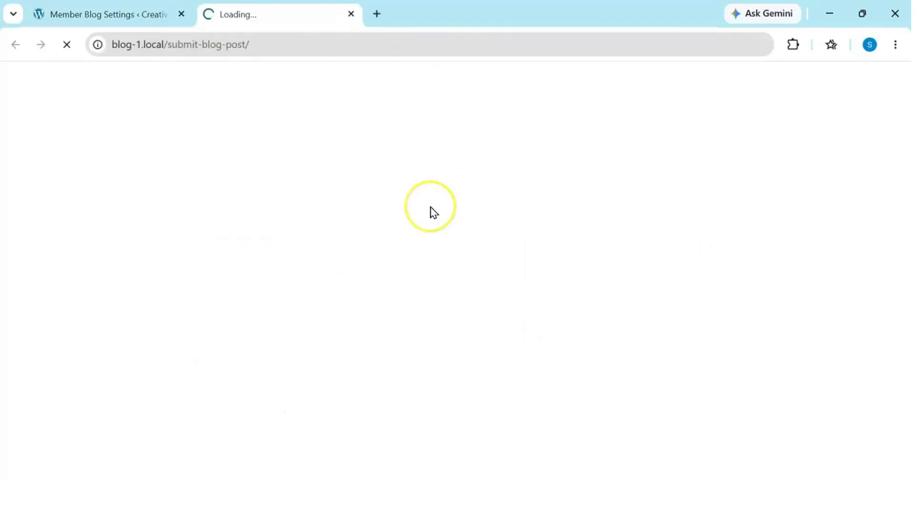
scroll(452, 343, down, 15)
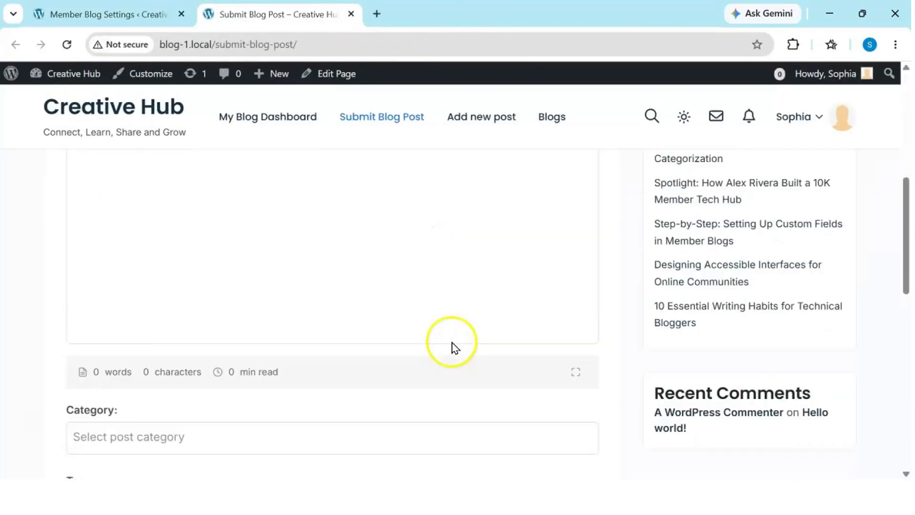
scroll(451, 342, up, 15)
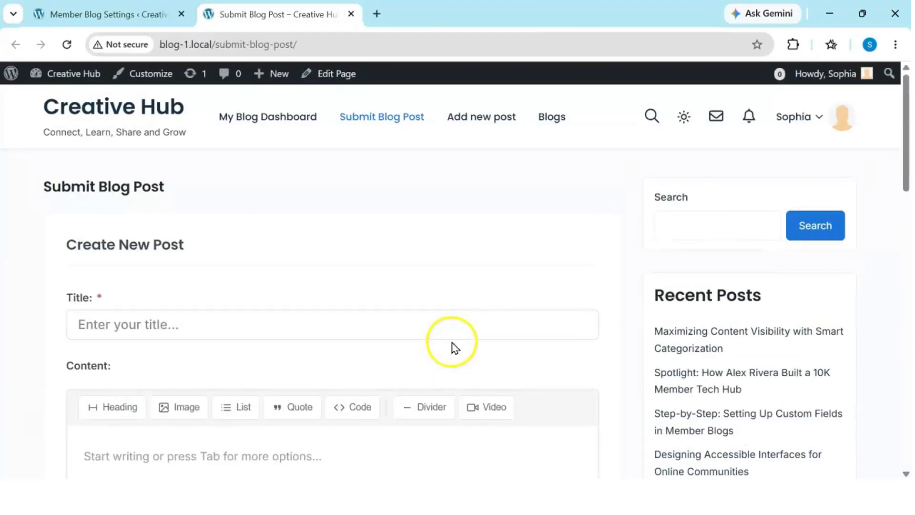
click(350, 14)
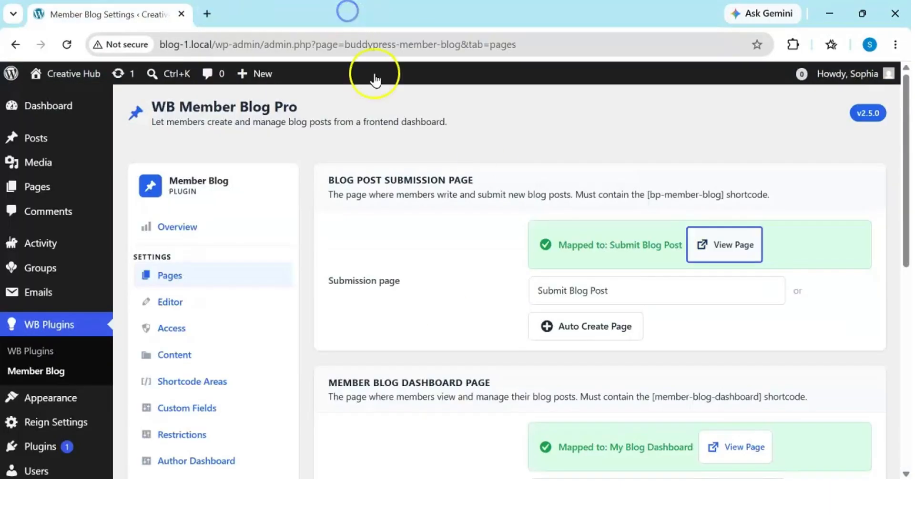
View the mapped My Blog Dashboard page on the site, look through its posts and return to the Pages settings.
scroll(619, 264, down, 5)
click(750, 282)
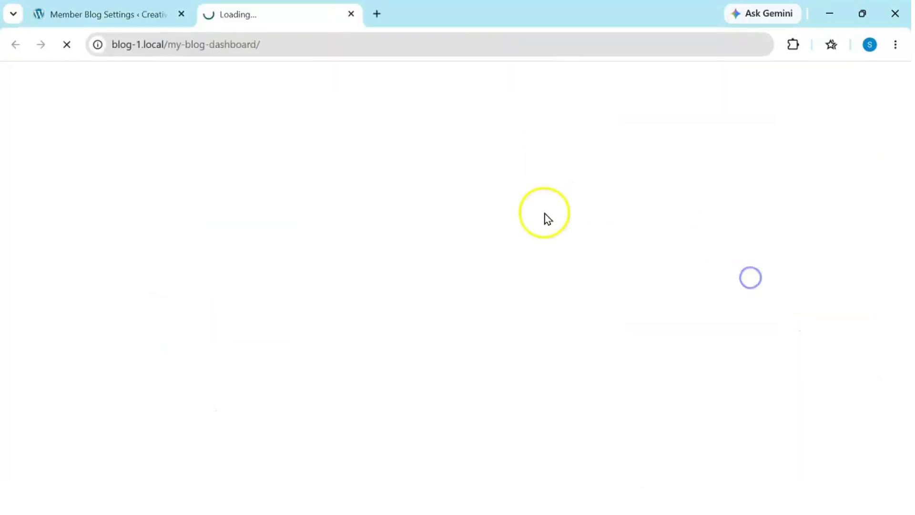
scroll(427, 323, down, 2)
scroll(426, 326, down, 3)
scroll(426, 326, up, 5)
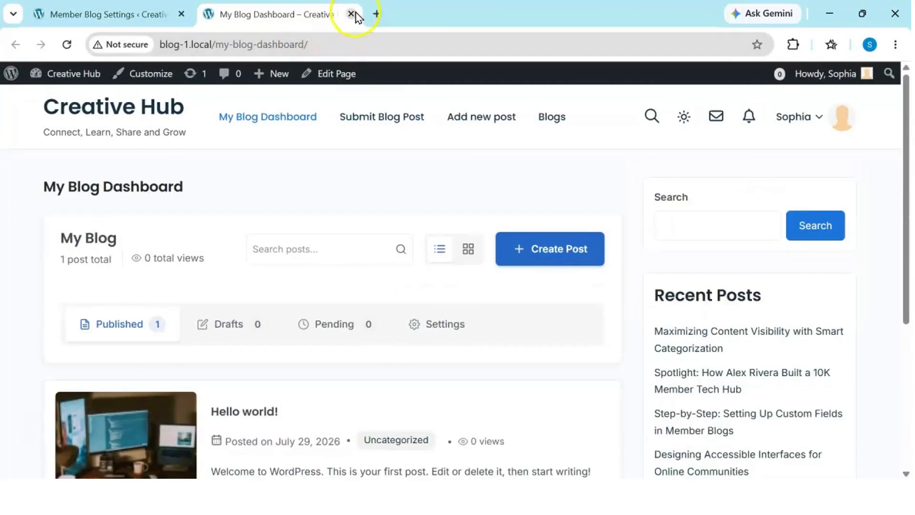
click(350, 15)
scroll(521, 266, down, 4)
scroll(521, 267, up, 5)
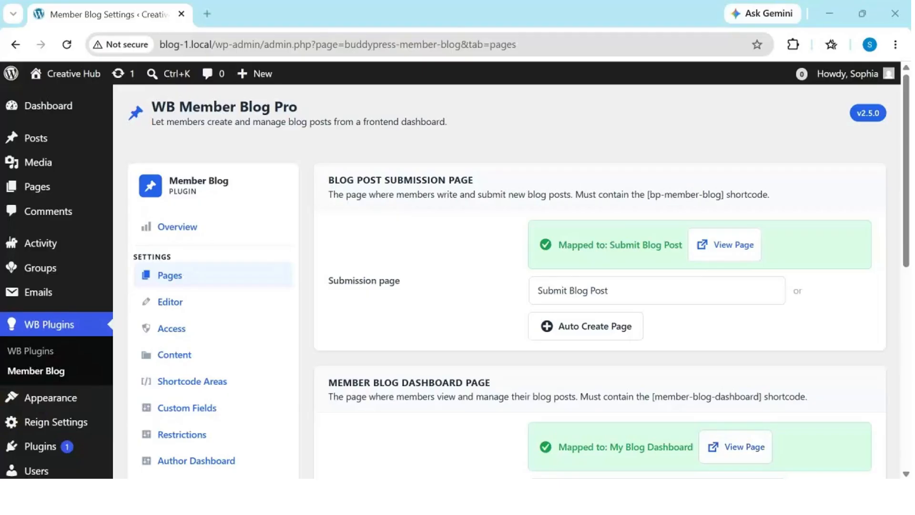
Open the Access settings and examine the allowed user roles and the post publication rules.
scroll(390, 298, down, 2)
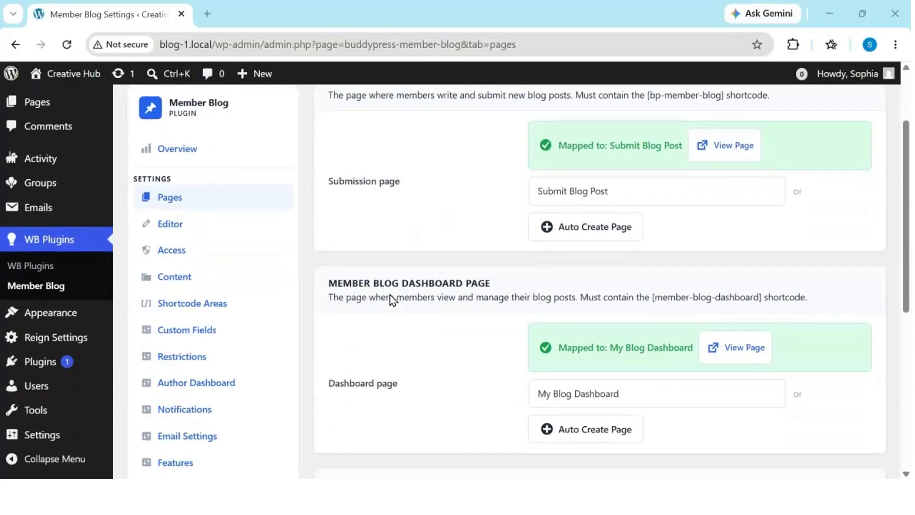
click(205, 252)
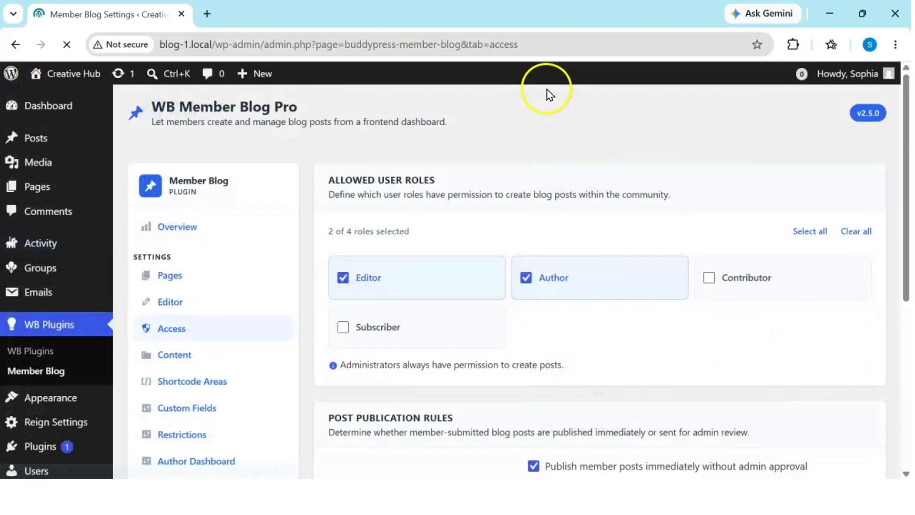
scroll(616, 321, up, 5)
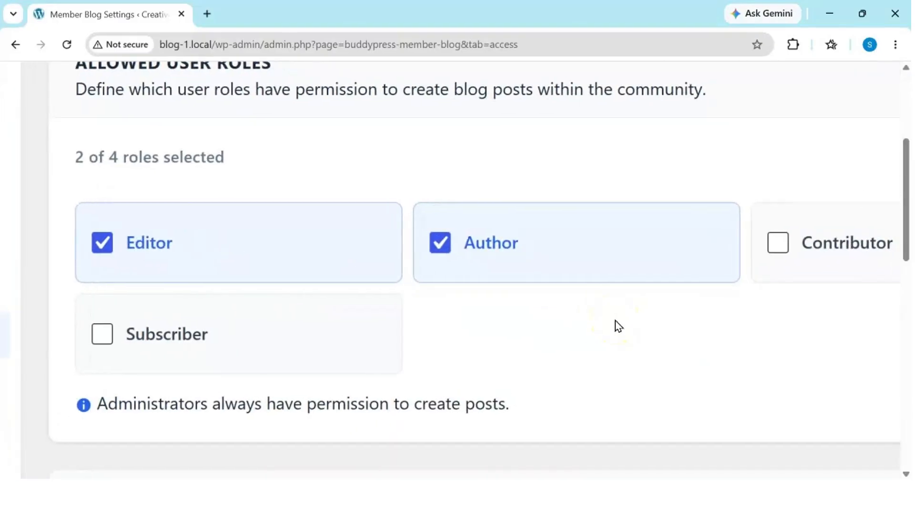
scroll(615, 321, right, 2)
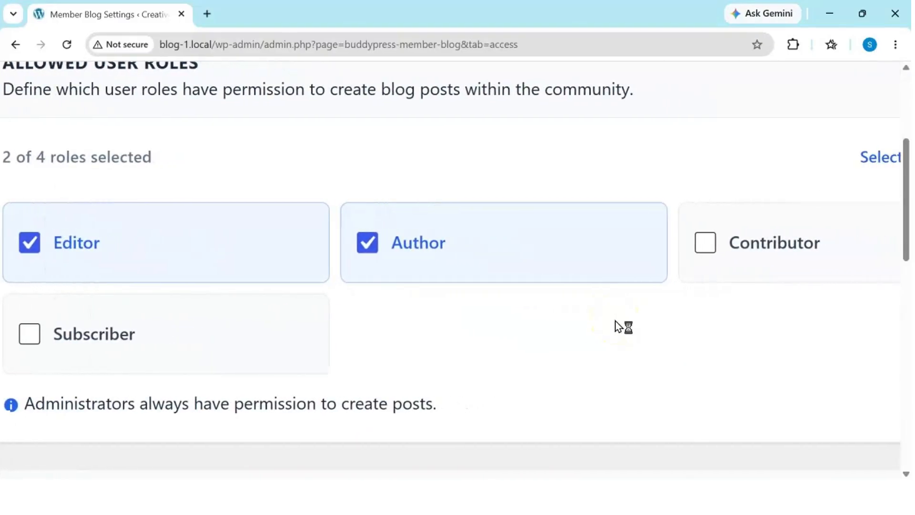
scroll(615, 322, down, 5)
scroll(616, 321, down, 2)
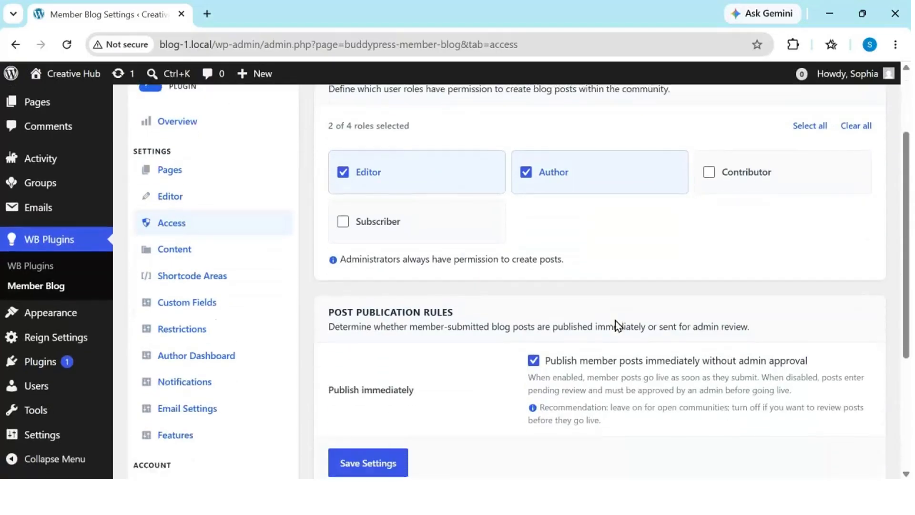
scroll(616, 321, down, 3)
scroll(616, 321, up, 3)
scroll(616, 321, right, 3)
scroll(616, 321, down, 3)
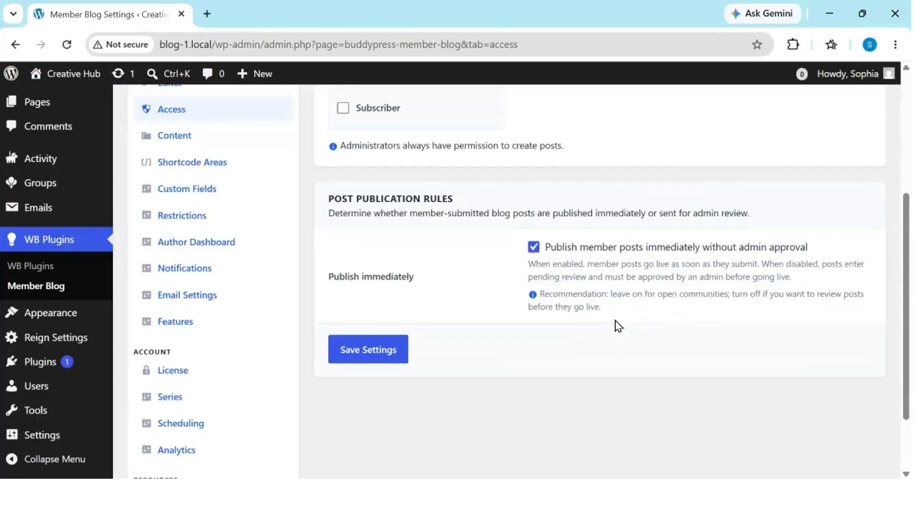
In the Editor settings, choose Editor.js (Block-style) as the active editor and review the autosave option and editor descriptions.
scroll(616, 321, up, 5)
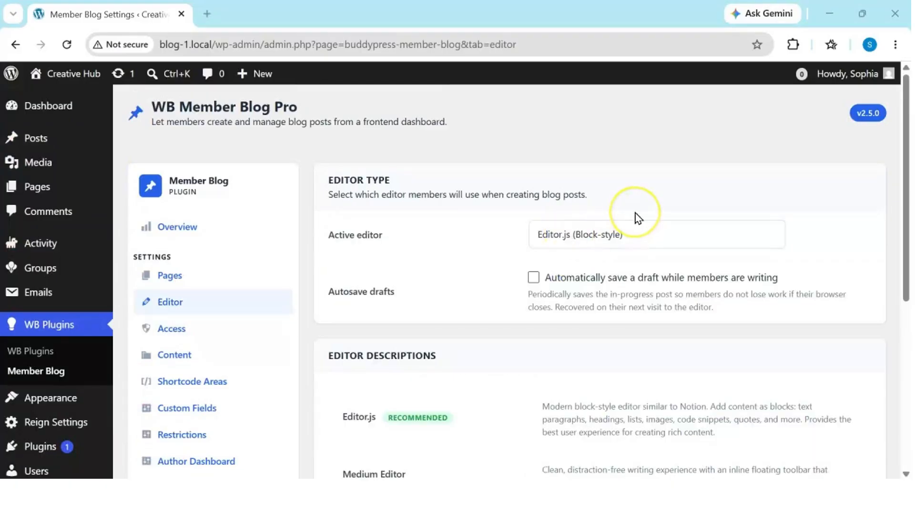
scroll(636, 213, up, 5)
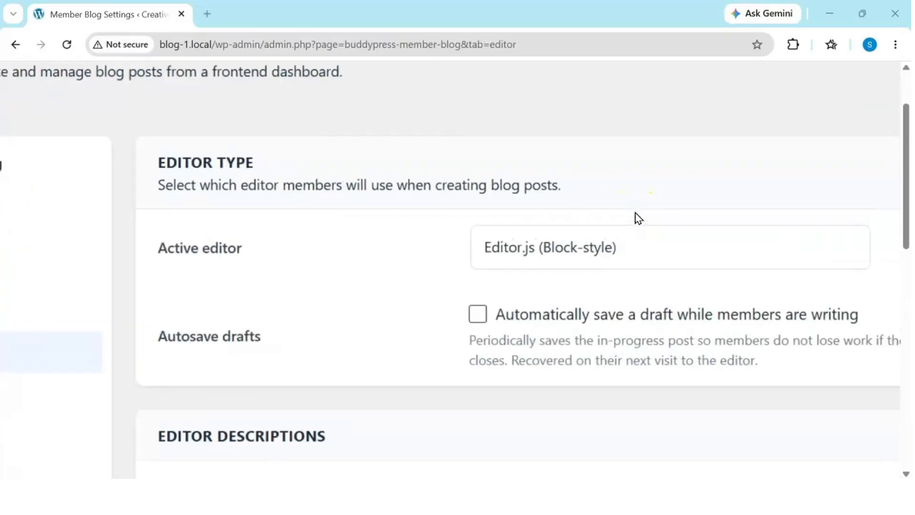
click(632, 246)
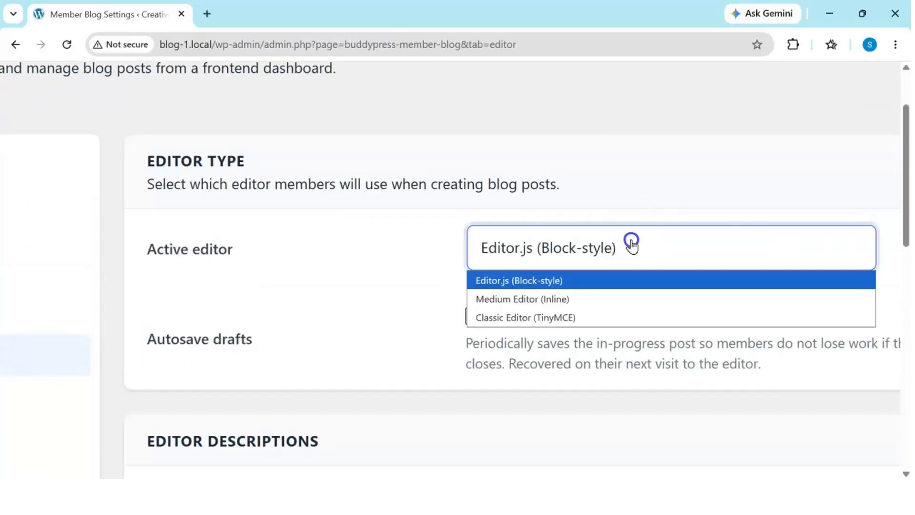
click(625, 285)
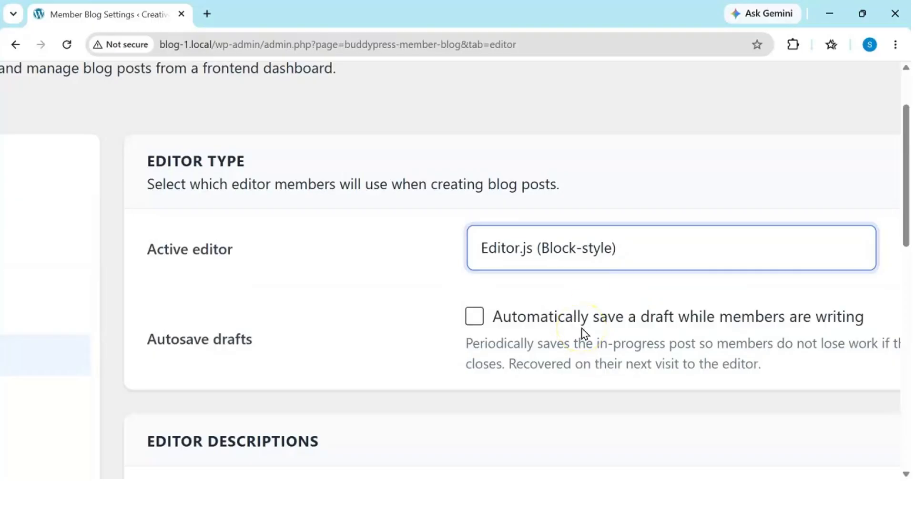
scroll(585, 332, down, 1)
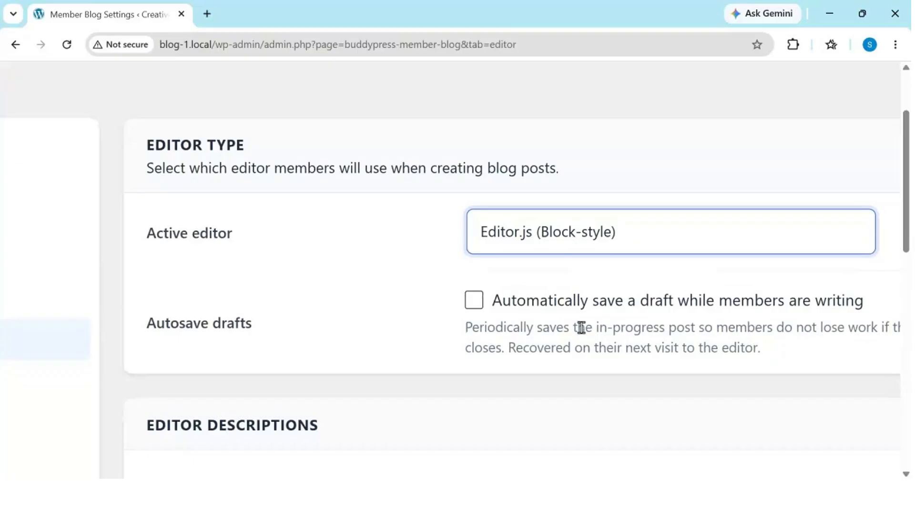
scroll(330, 296, down, 2)
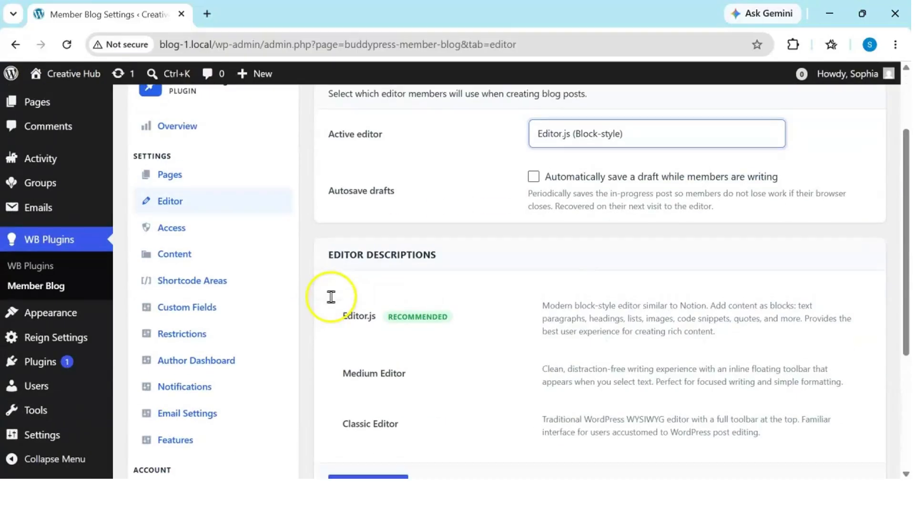
Open the Content settings and examine the category rules, post behaviour options and image upload limits.
click(229, 262)
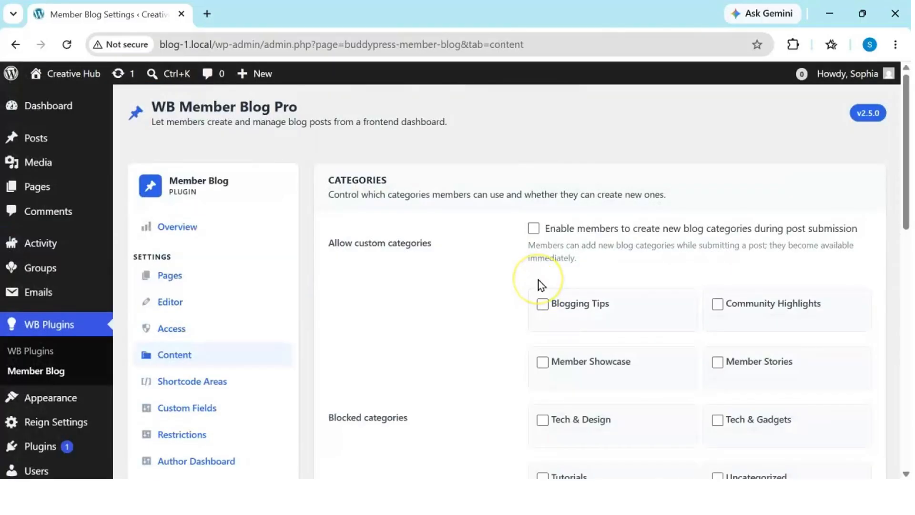
click(503, 286)
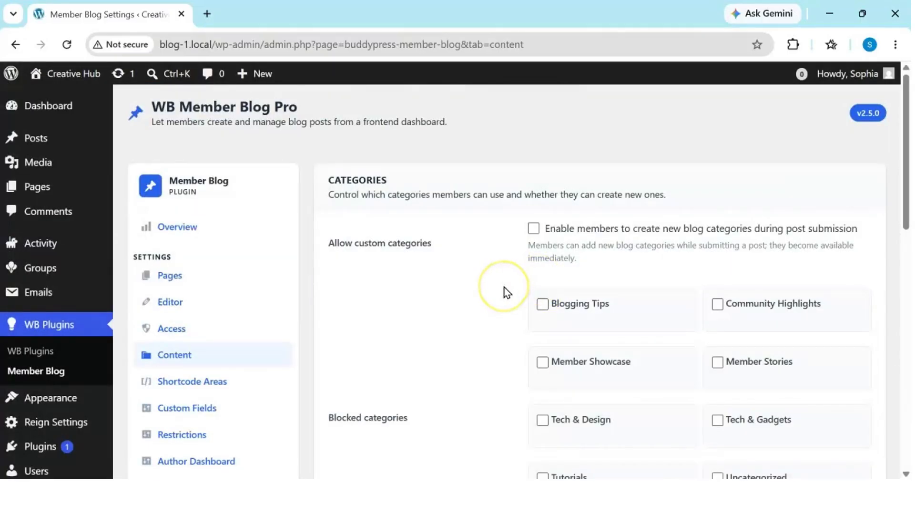
scroll(530, 317, down, 3)
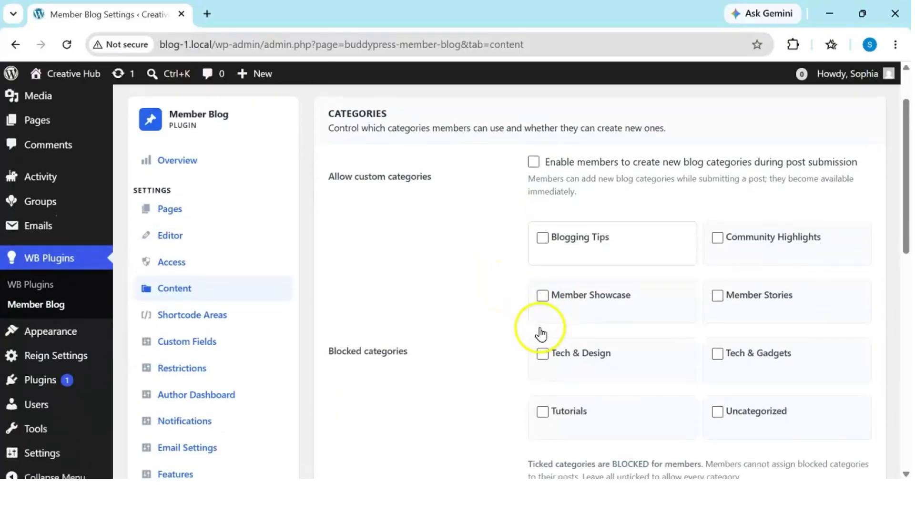
scroll(540, 328, down, 3)
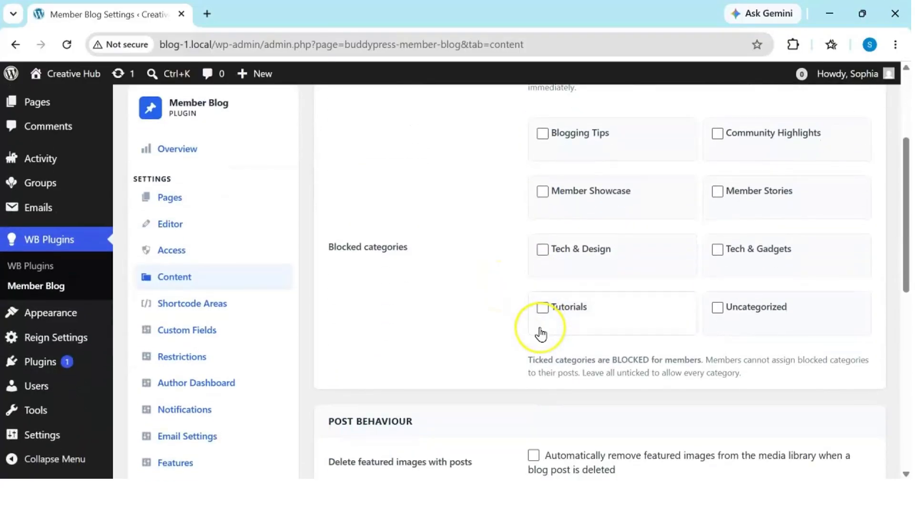
scroll(540, 328, down, 3)
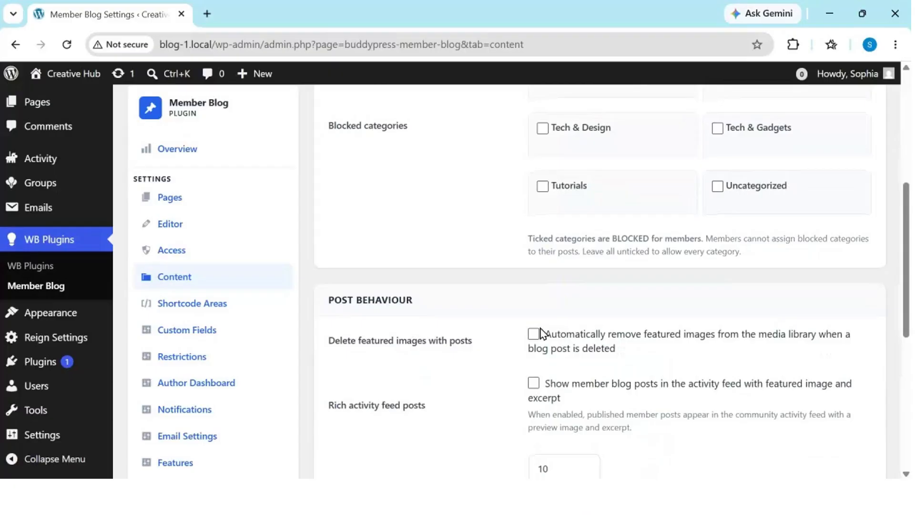
scroll(541, 328, down, 3)
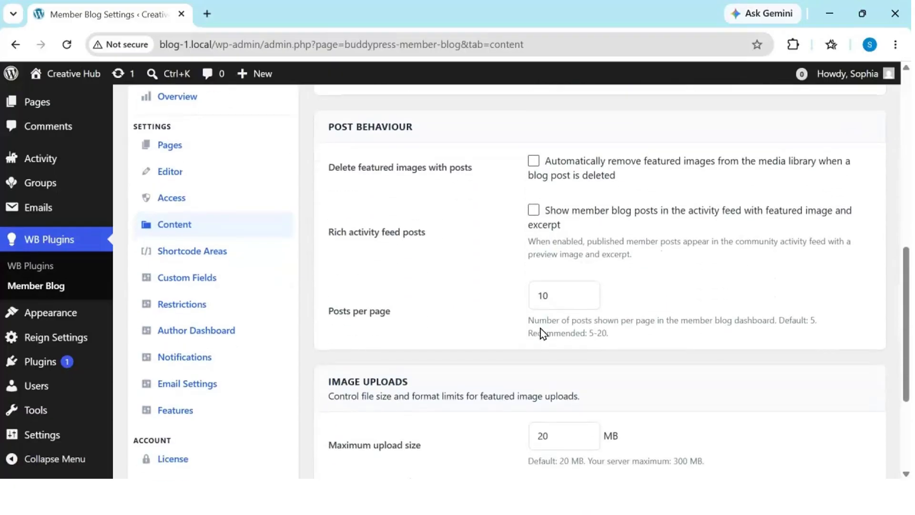
scroll(572, 248, down, 1)
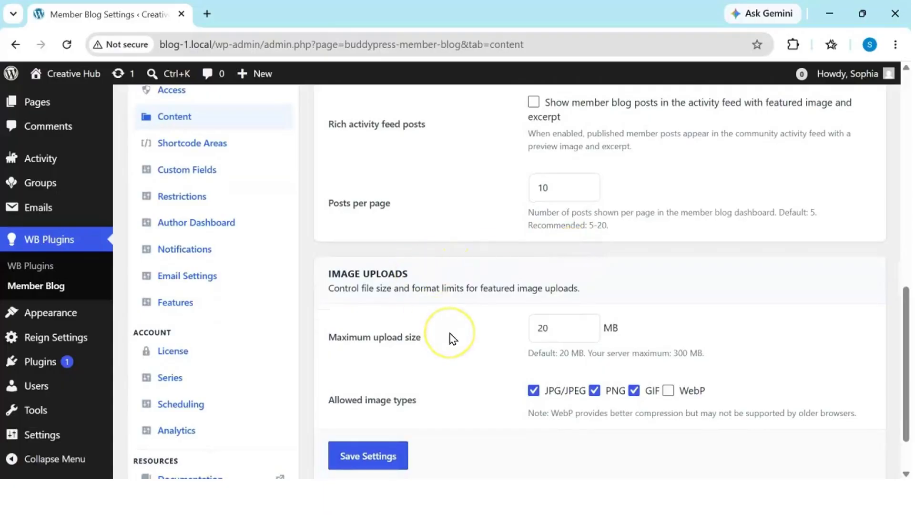
scroll(449, 333, down, 1)
scroll(452, 338, down, 1)
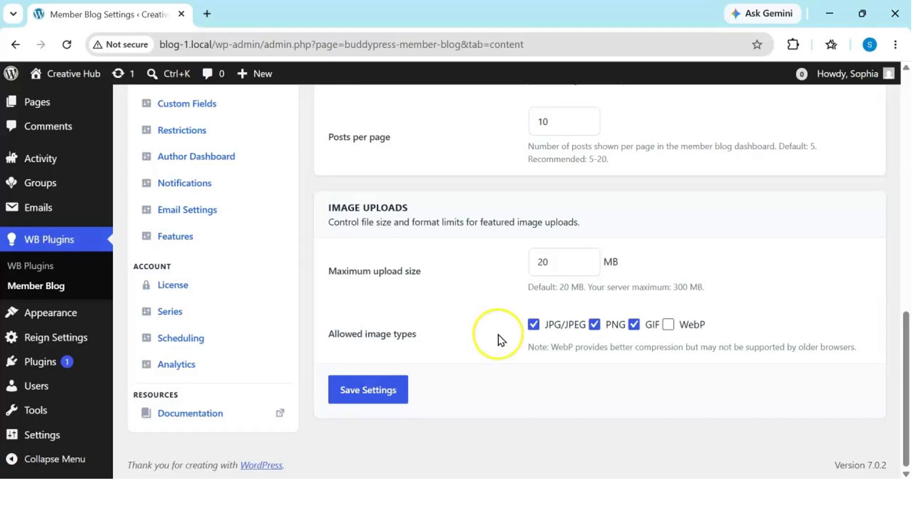
scroll(498, 339, up, 6)
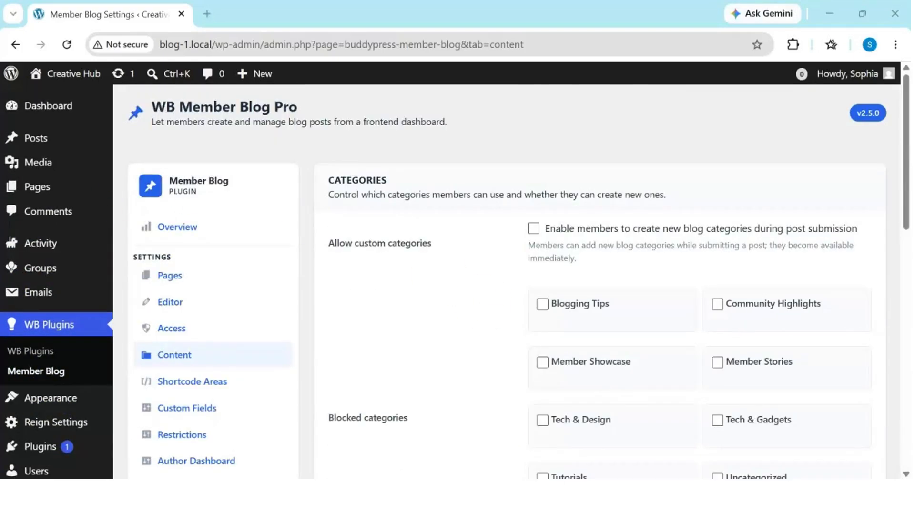
Open the Restrictions settings and examine the global limits, role-based posting limits and exempt users options.
scroll(391, 277, down, 2)
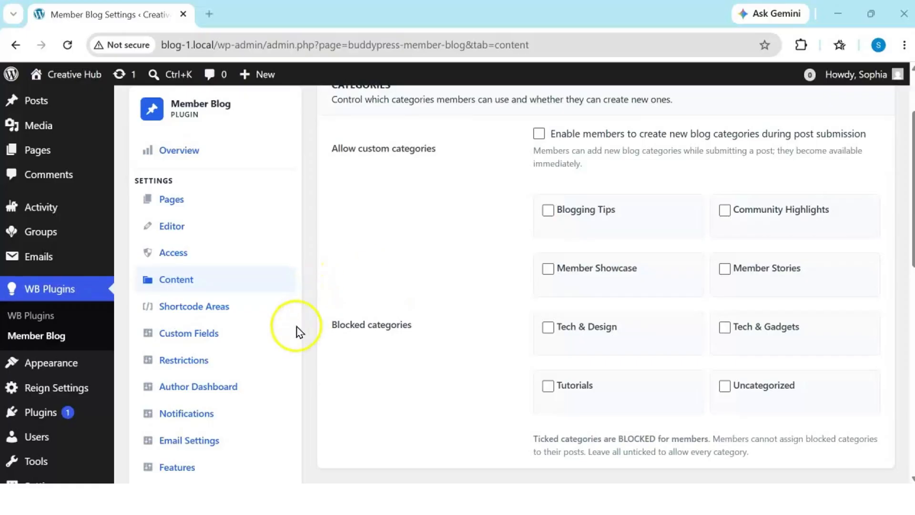
scroll(244, 367, down, 1)
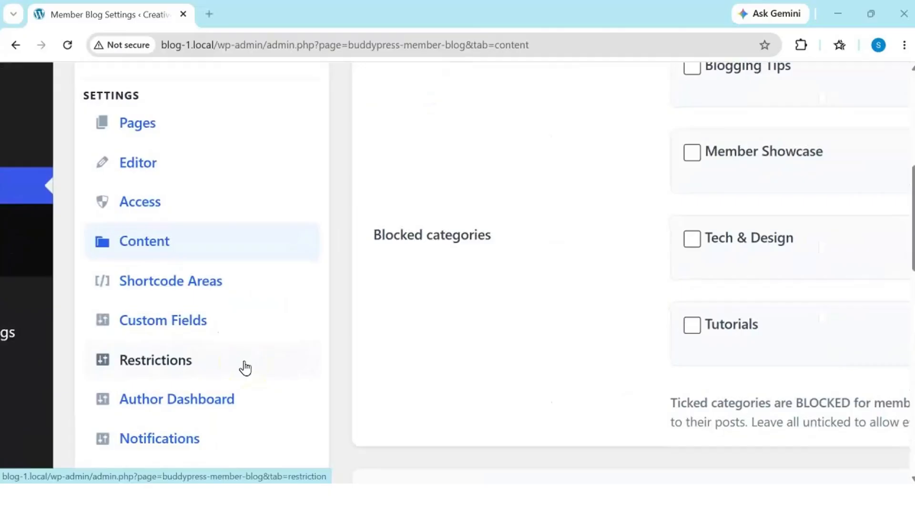
click(159, 362)
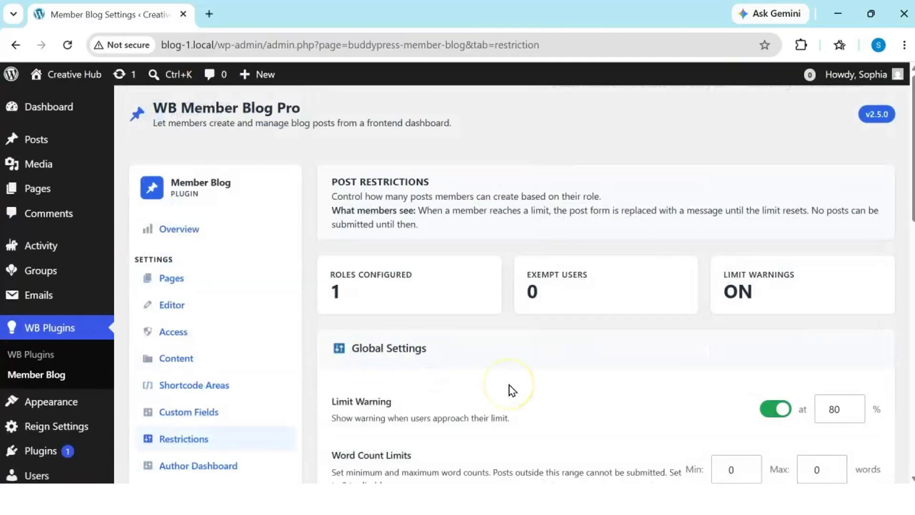
scroll(509, 385, down, 4)
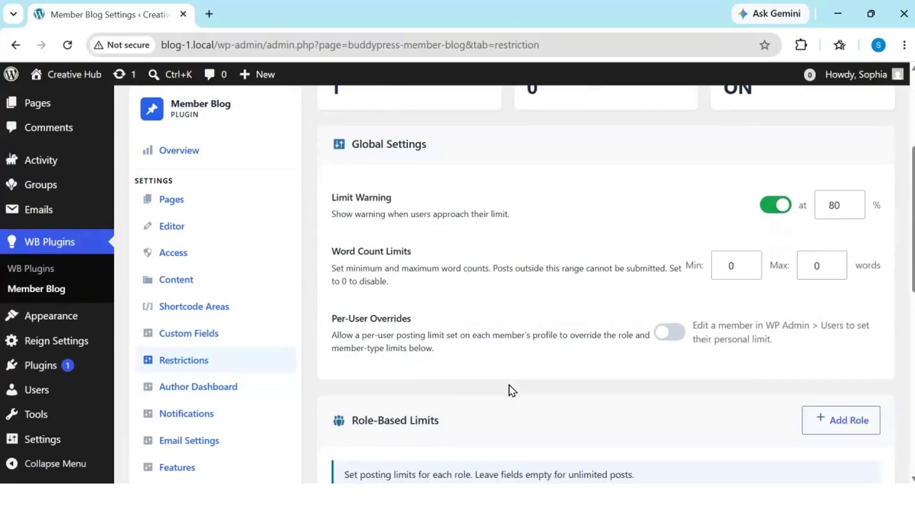
scroll(509, 385, down, 5)
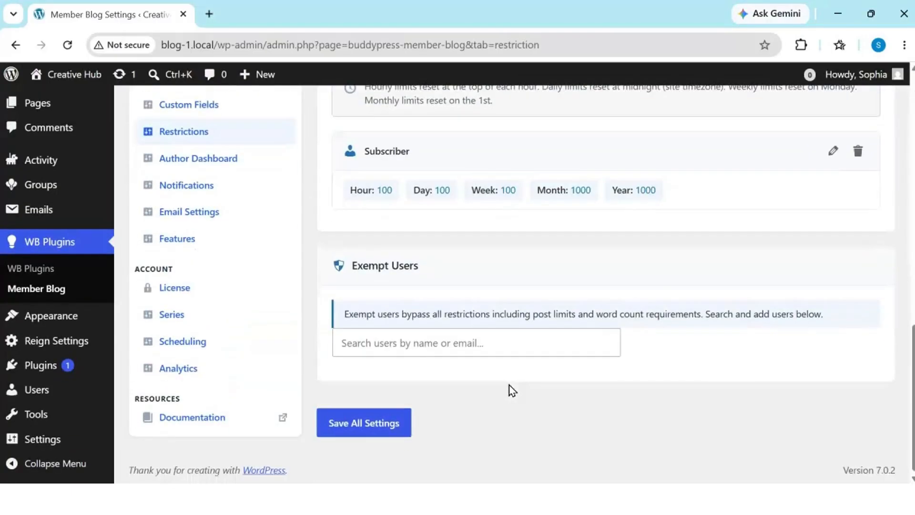
scroll(509, 385, up, 10)
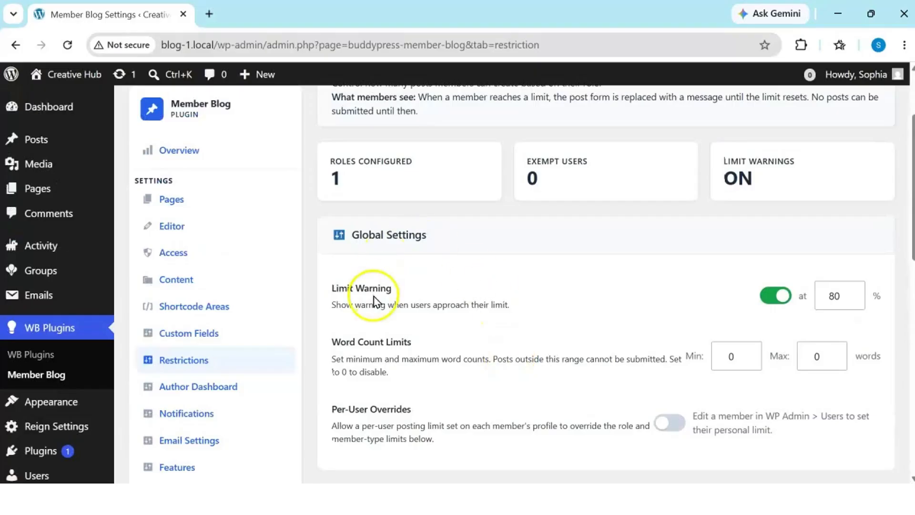
scroll(223, 340, up, 5)
scroll(224, 341, up, 1)
scroll(224, 340, down, 5)
Open the Custom Fields settings and review the field list and the shortcode for displaying custom fields.
click(204, 346)
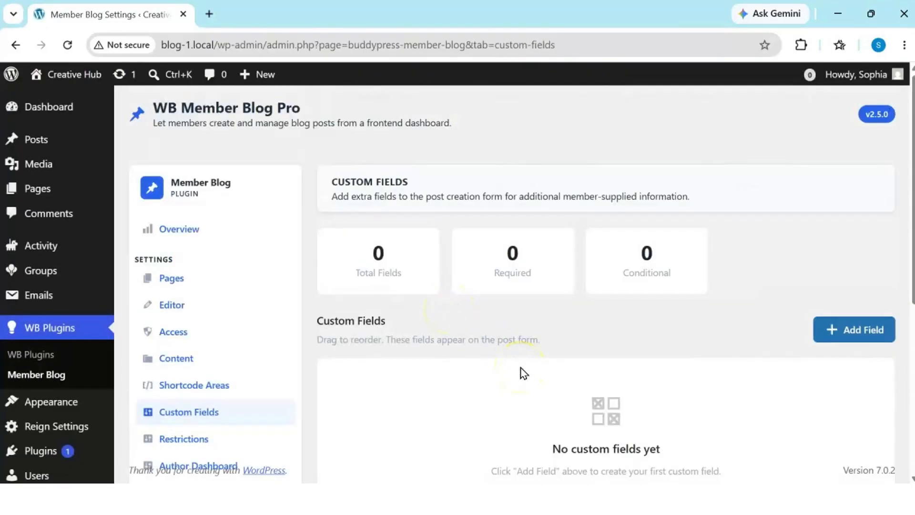
scroll(523, 373, down, 2)
scroll(523, 373, down, 4)
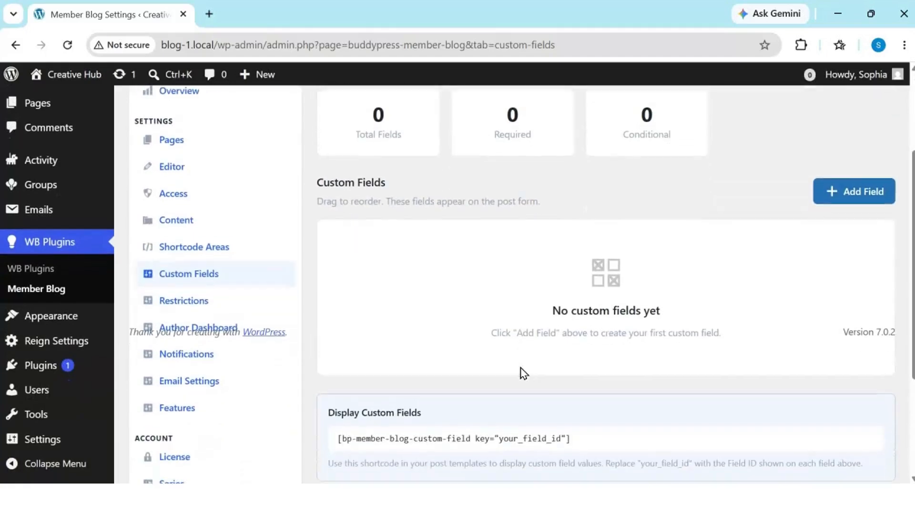
scroll(521, 371, up, 4)
scroll(521, 371, down, 1)
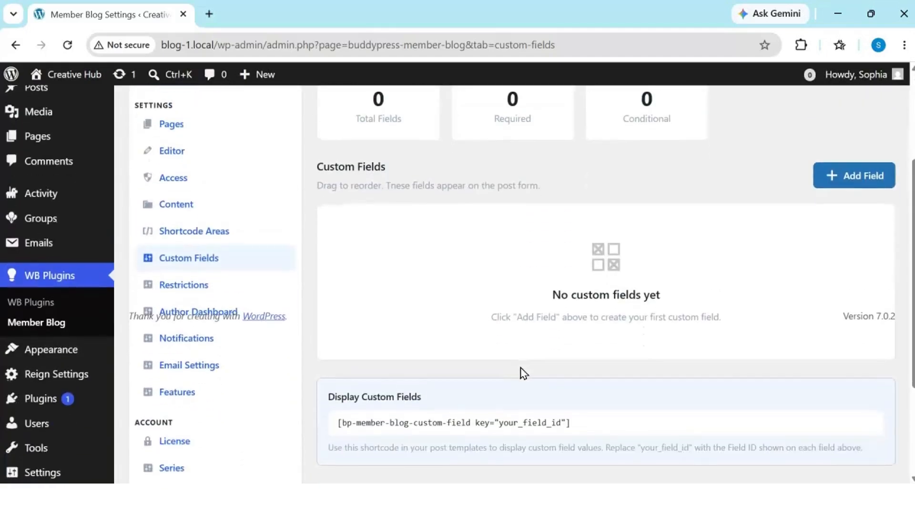
scroll(522, 372, up, 3)
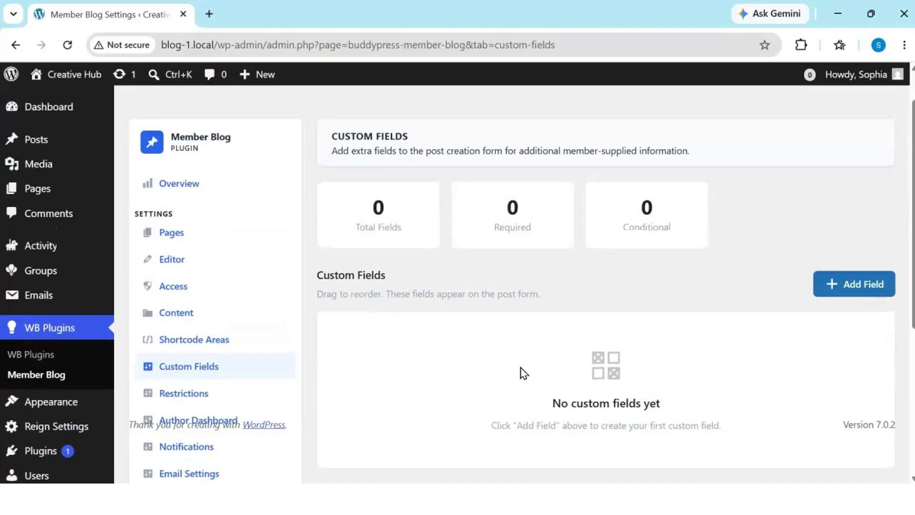
scroll(523, 373, up, 1)
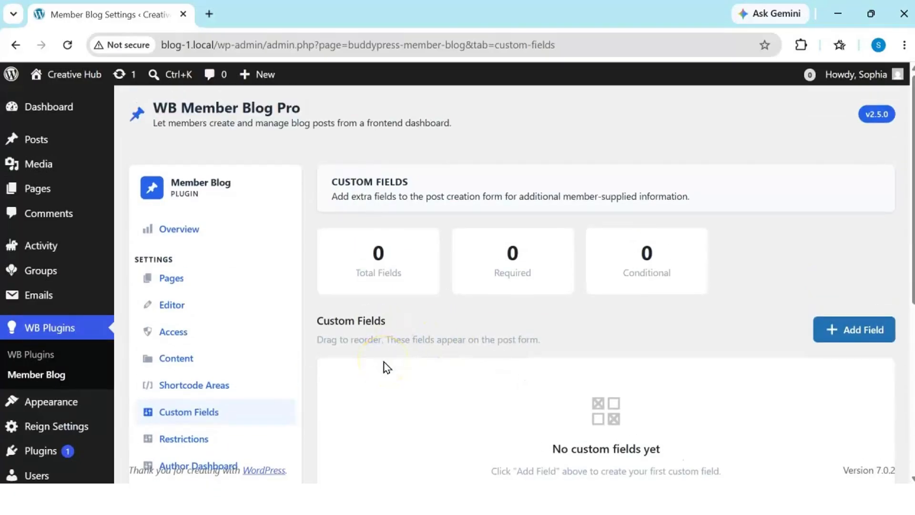
scroll(386, 367, down, 1)
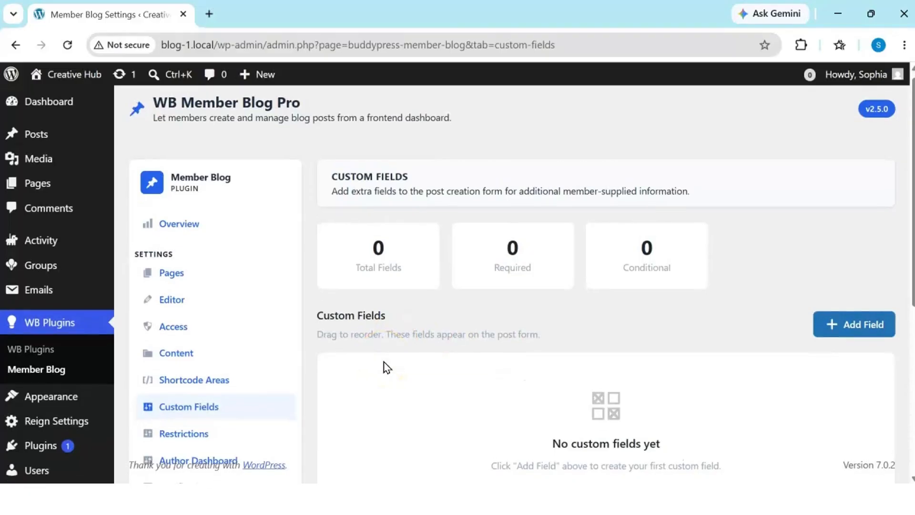
scroll(384, 362, down, 1)
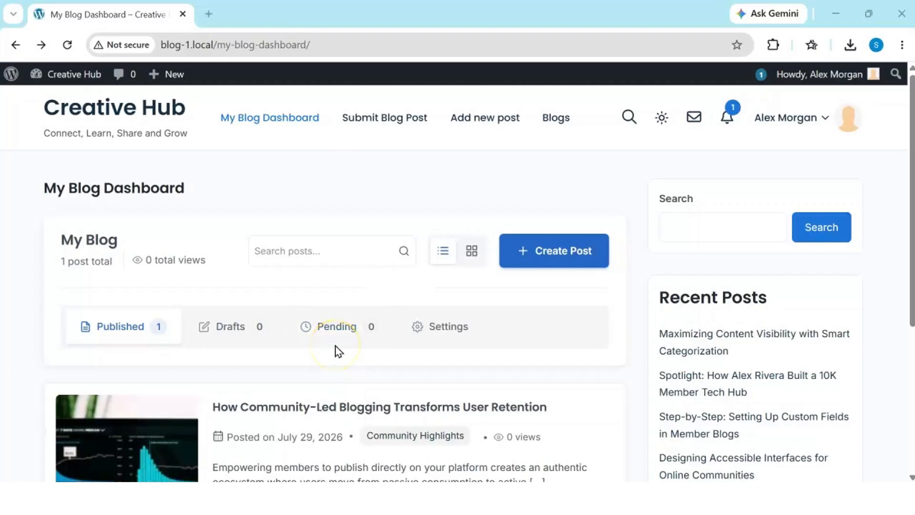
Look through the member's My Blog Dashboard, including the published post and its edit, unpublish and delete options.
scroll(336, 351, down, 3)
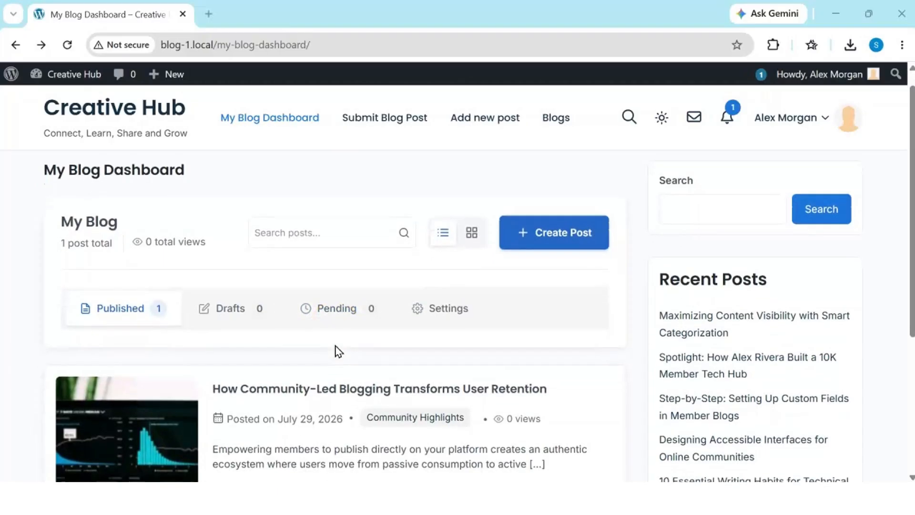
scroll(336, 351, down, 1)
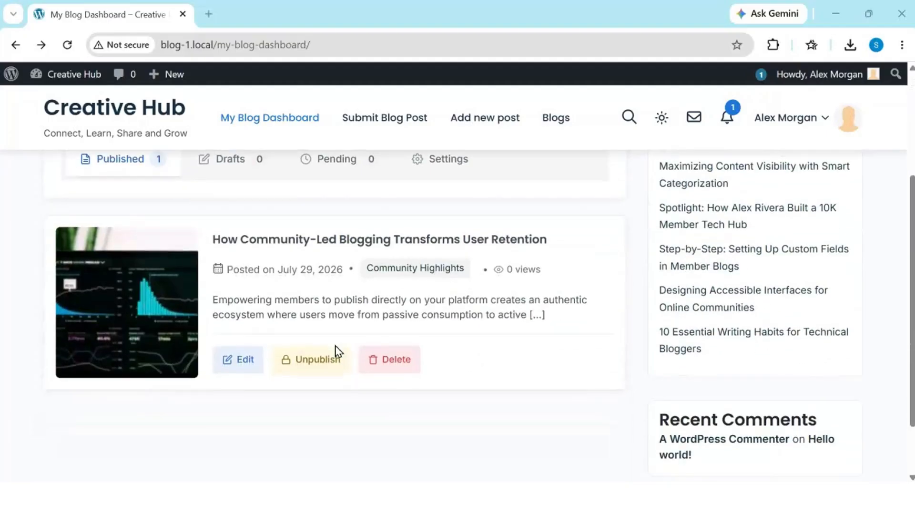
scroll(336, 352, up, 1)
scroll(336, 351, down, 1)
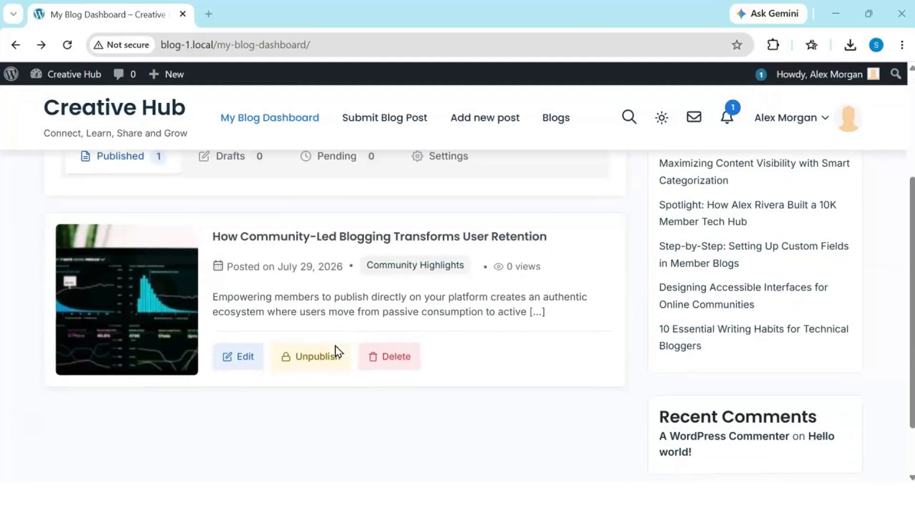
scroll(336, 351, up, 3)
scroll(336, 352, up, 1)
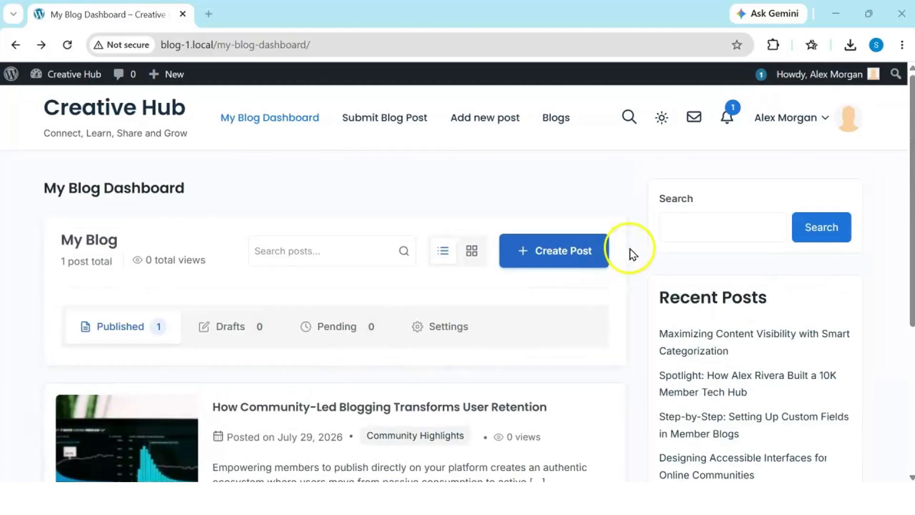
Start a new blog post from the member dashboard and title it "Tips for better blogging".
click(571, 252)
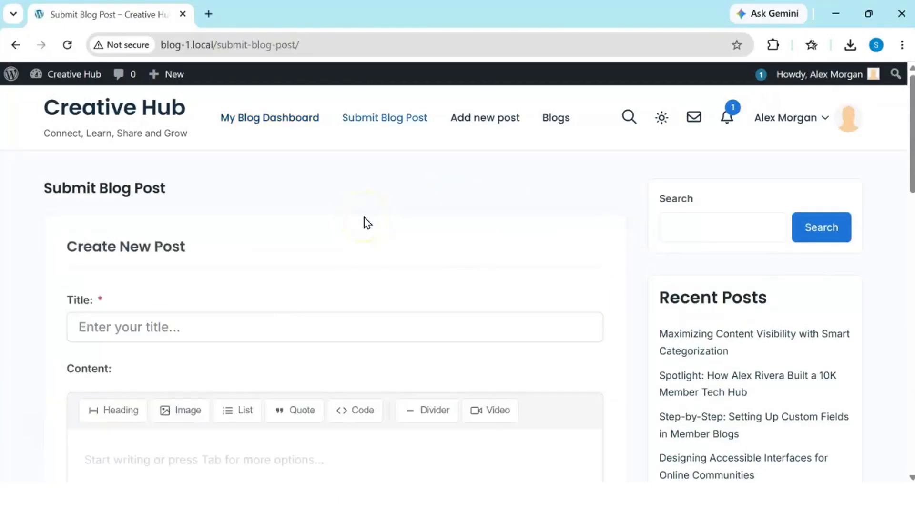
click(298, 327)
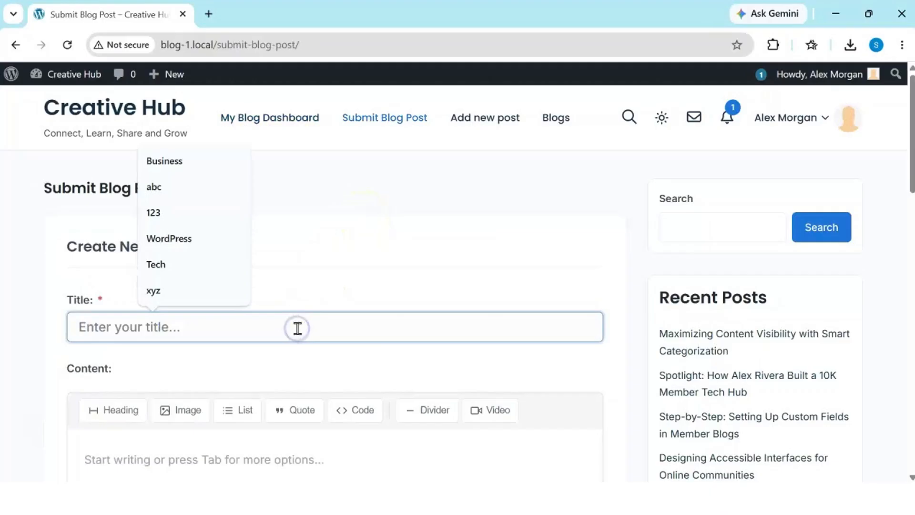
text(Tips for better blogging)
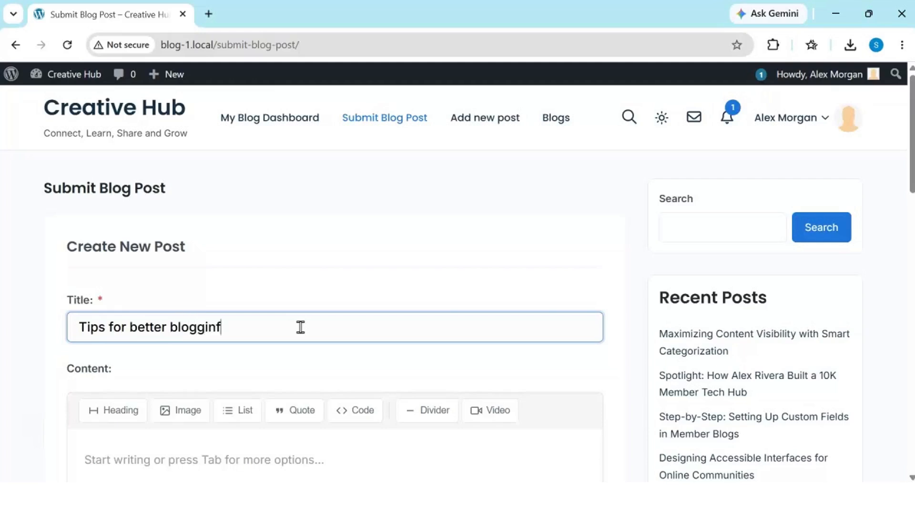
Enter content "Great blog posts start with a clear idea. Keep your content simple, write for your audience, and use helpful visuals to make your posts more engaging.".
scroll(300, 327, down, 4)
click(292, 286)
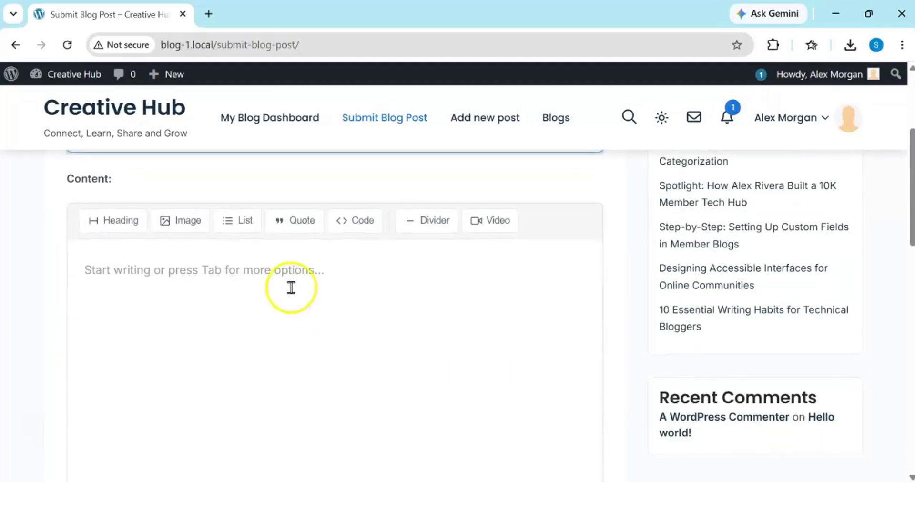
text(Great blog posts start with a clear idea. Keep your content simple, write for your audience, and use helpful visuals to make your posts more engaging.)
click(323, 320)
Assign the Blogging Tips category to the new post.
scroll(322, 320, down, 2)
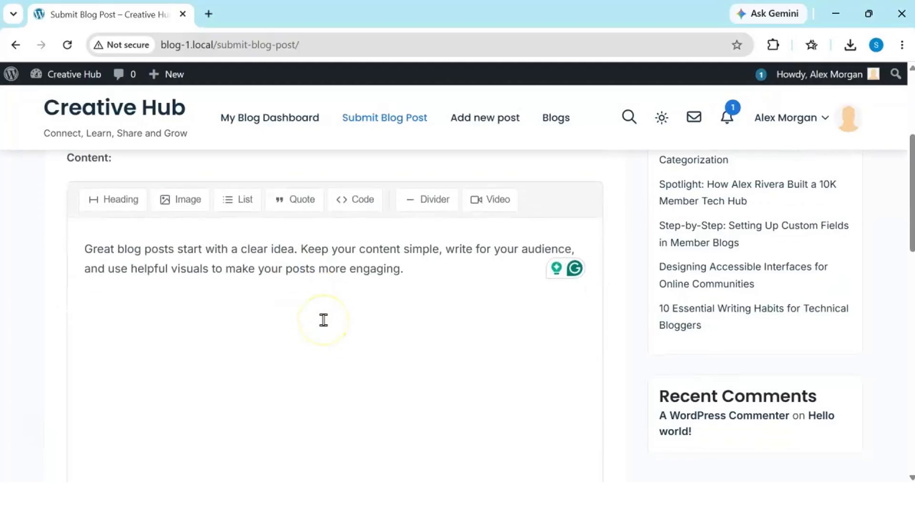
scroll(324, 320, down, 5)
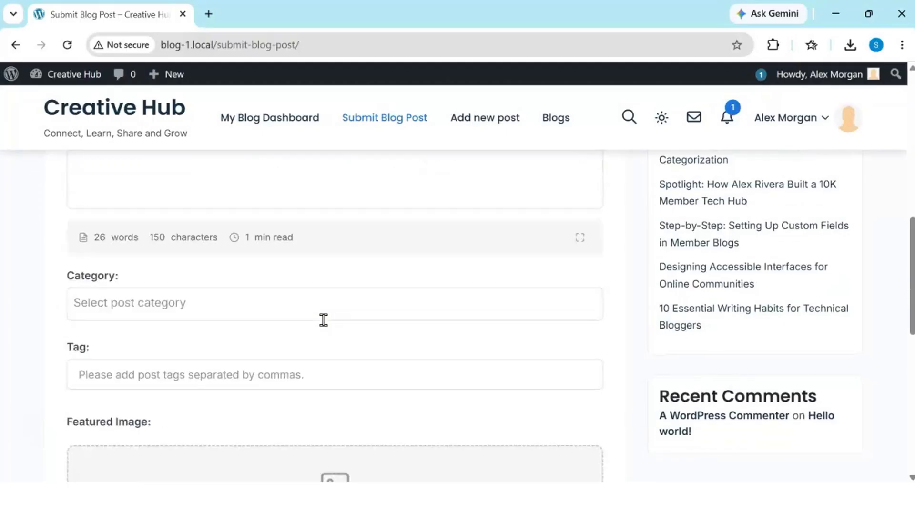
click(315, 290)
click(204, 329)
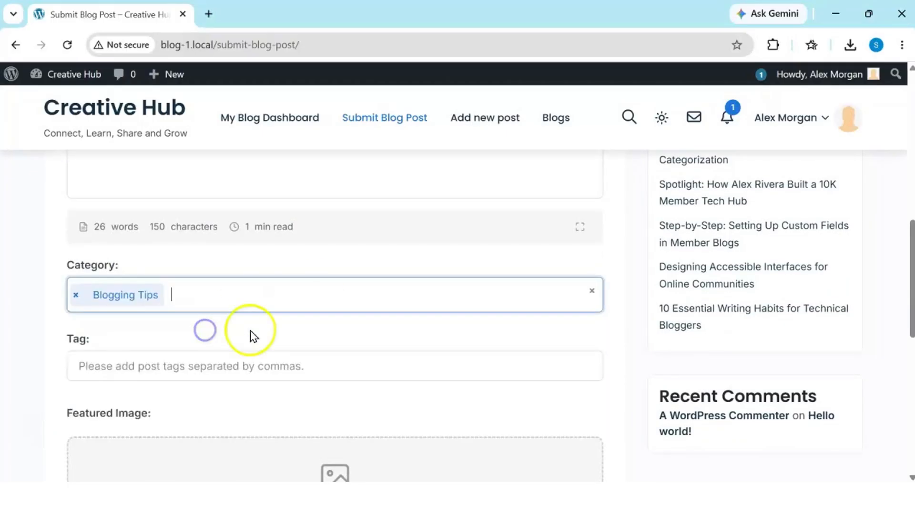
Upload the photo of a person using a laptop with "BLOG" on its display from the Downloads folder as the featured image.
scroll(251, 333, down, 3)
scroll(251, 335, down, 3)
click(328, 285)
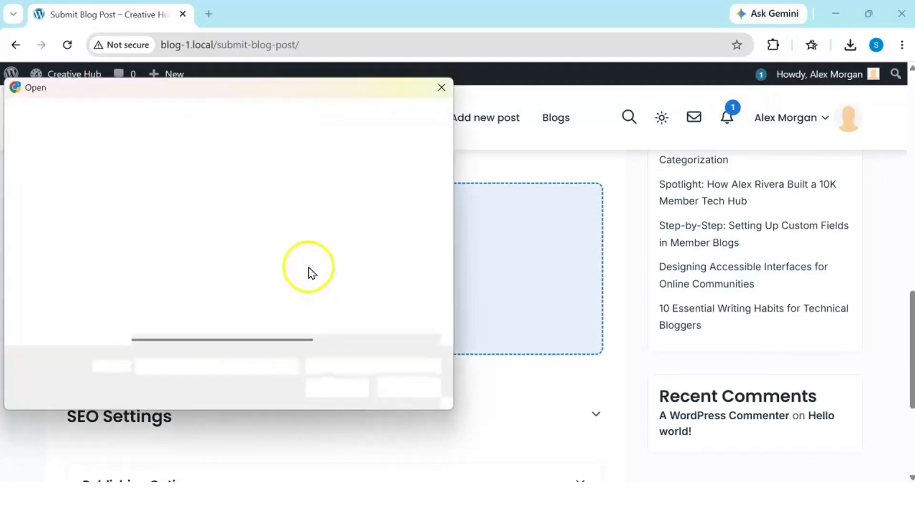
click(75, 288)
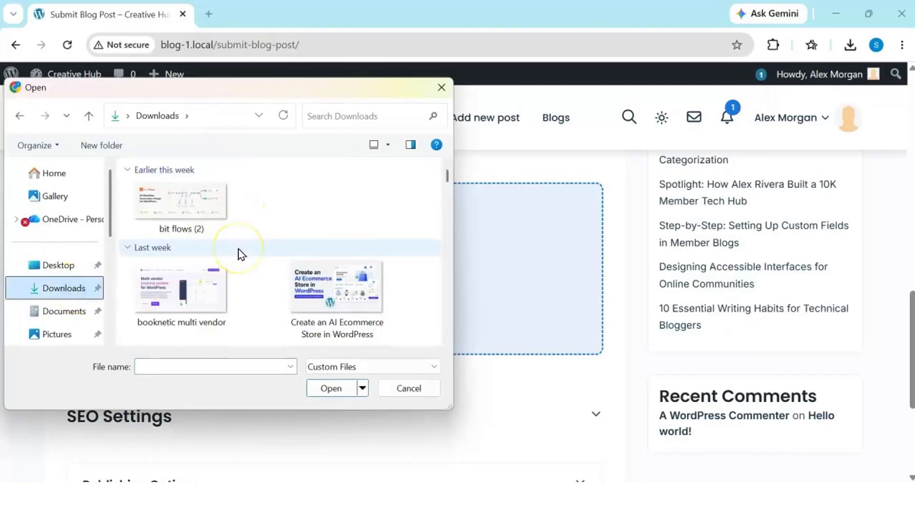
double_click(187, 260)
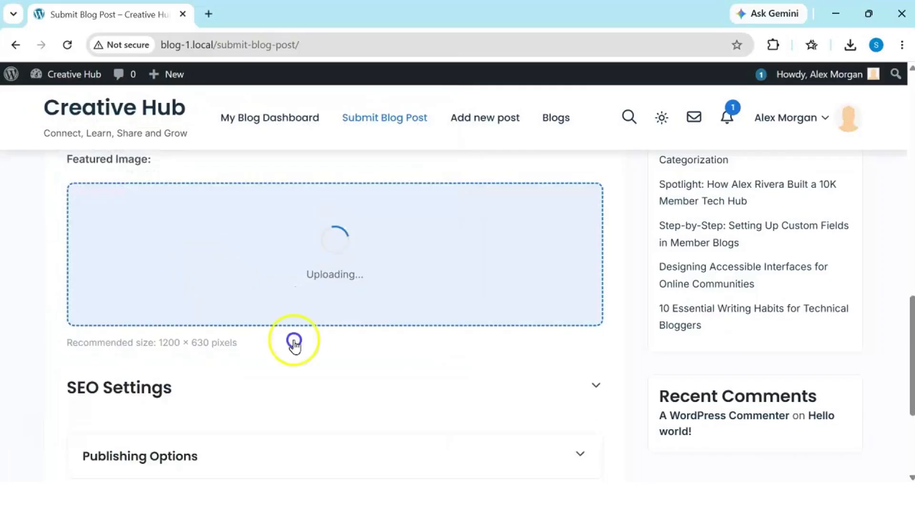
Publish the "Tips for better blogging" post and open its live page.
scroll(311, 357, down, 5)
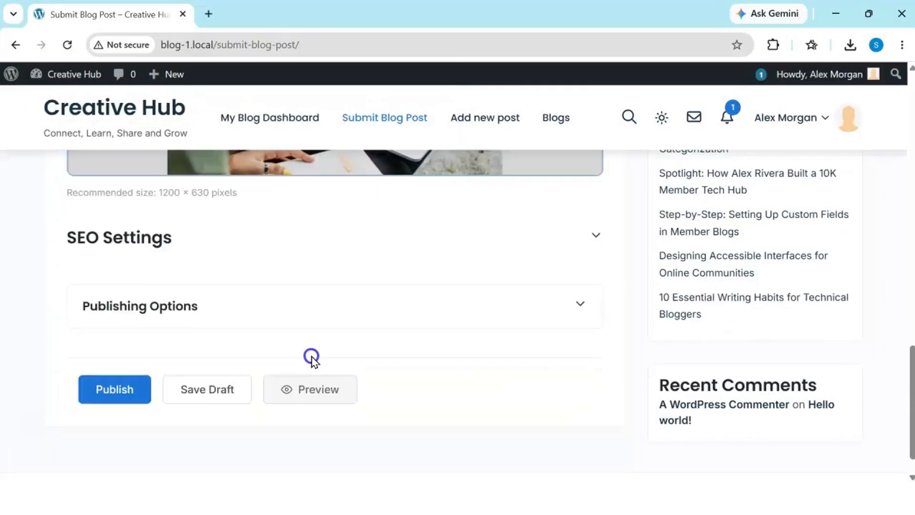
click(130, 360)
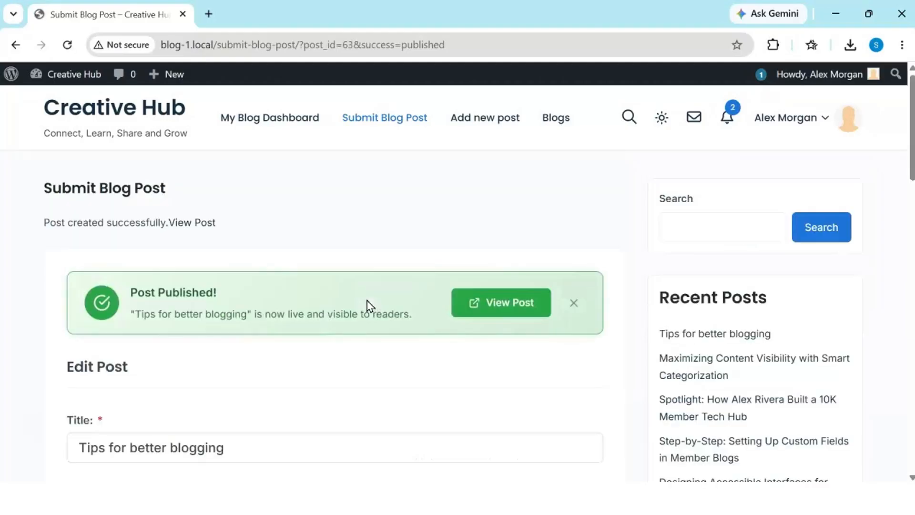
click(486, 285)
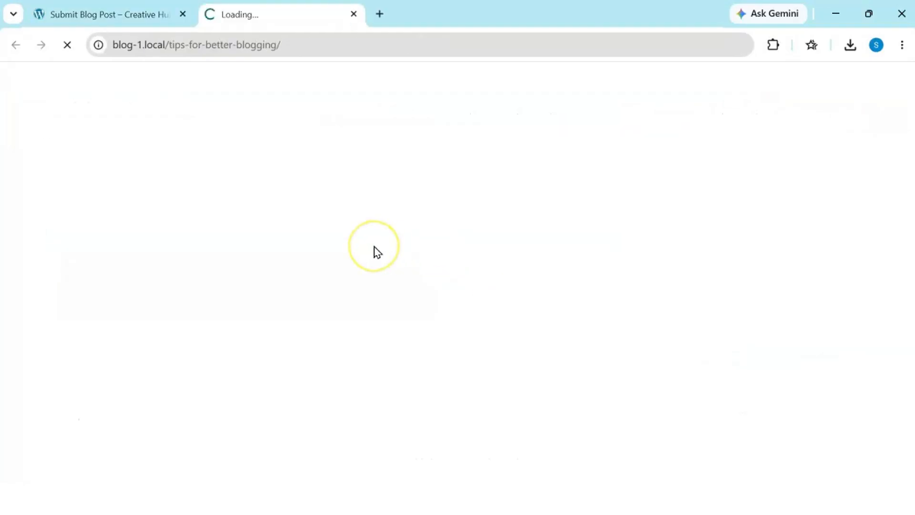
Review the published post's featured image, category, reading details, content, author box and social sharing links.
scroll(373, 246, down, 8)
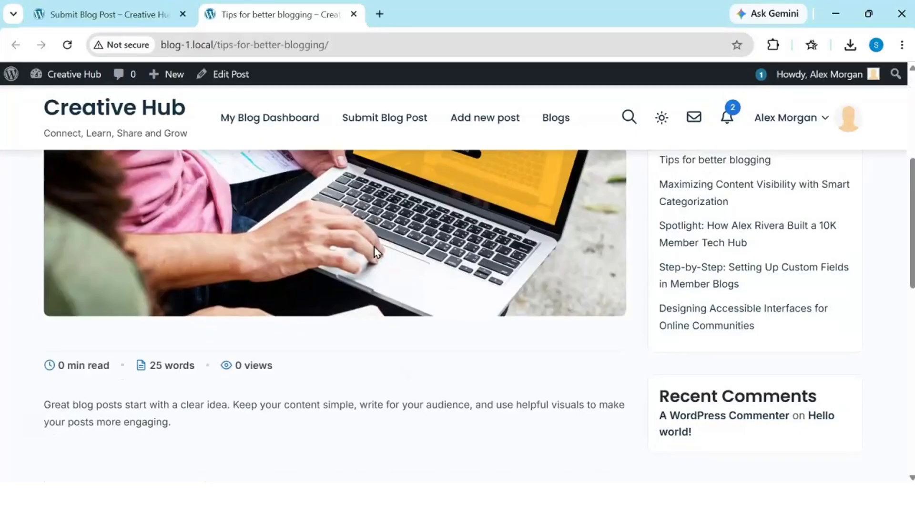
scroll(374, 246, down, 5)
scroll(373, 247, up, 14)
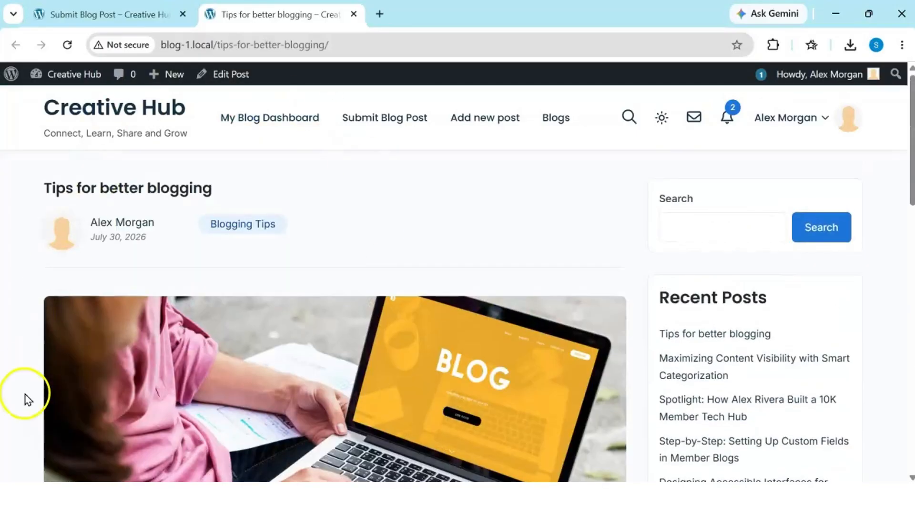
scroll(250, 360, down, 13)
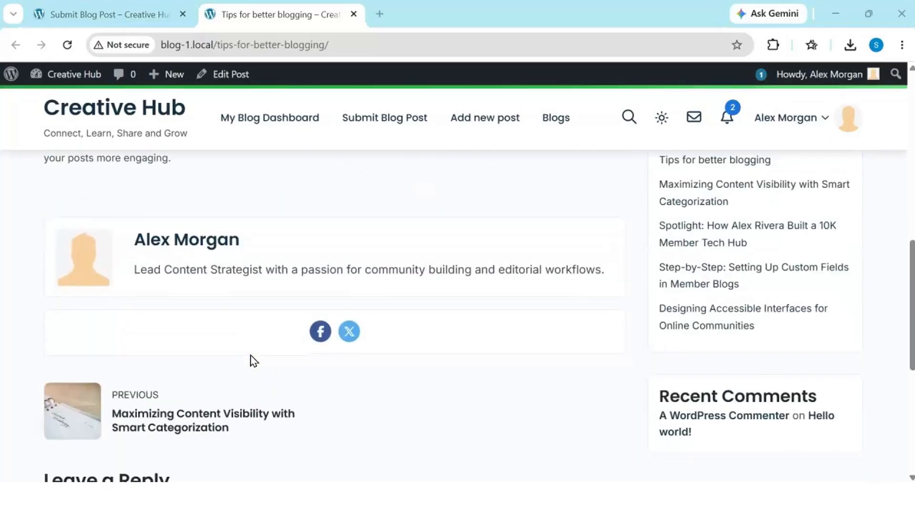
scroll(253, 358, up, 13)
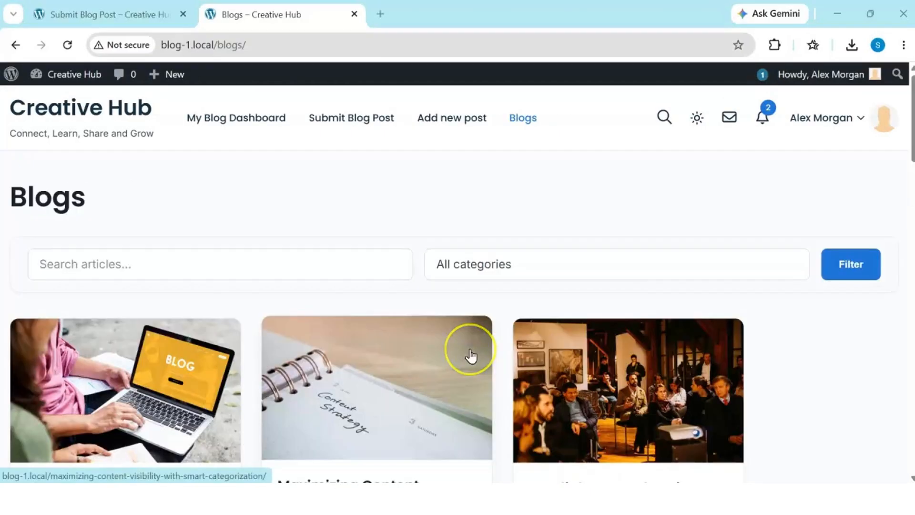
Look through the post cards on the Blogs page, including the new post and the other members' articles.
scroll(468, 356, down, 3)
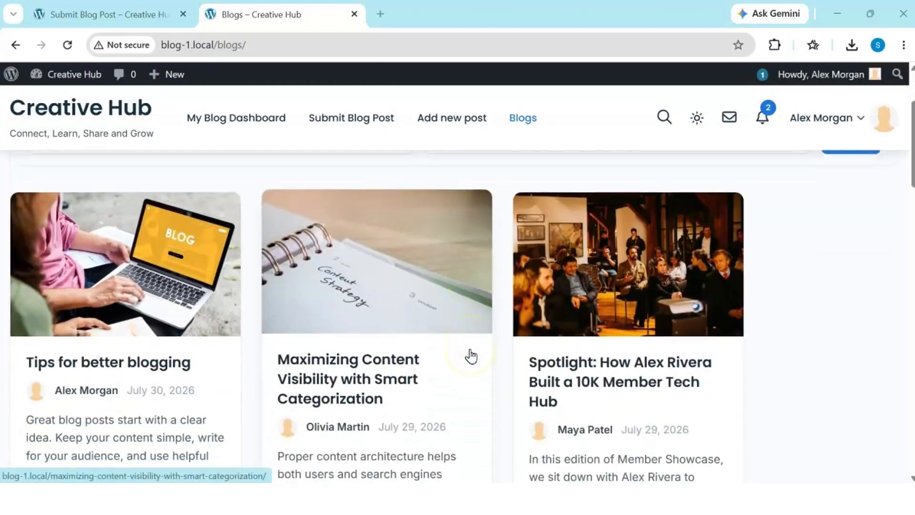
scroll(471, 355, down, 1)
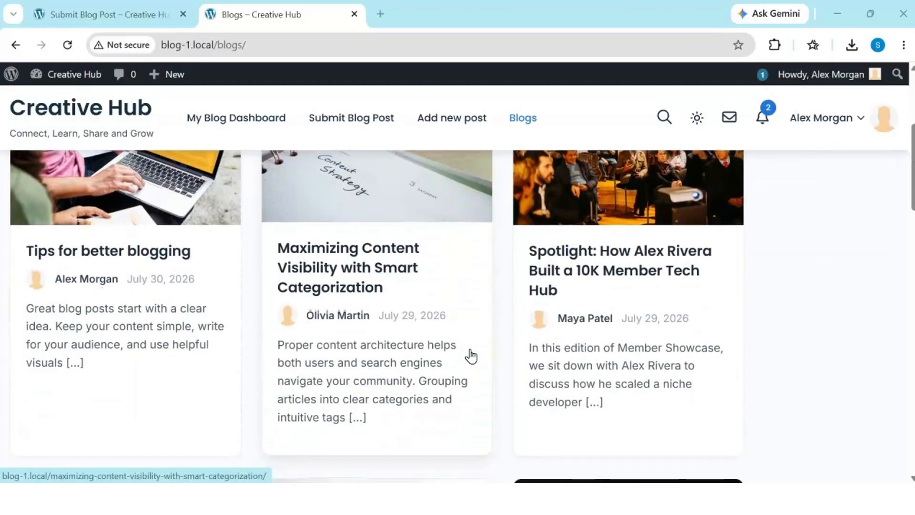
scroll(470, 356, down, 1)
scroll(471, 355, down, 1)
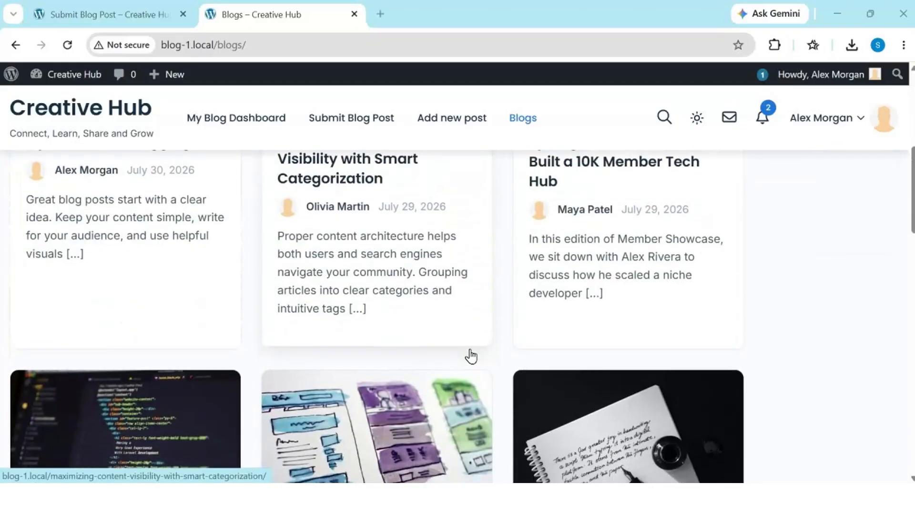
scroll(470, 356, down, 1)
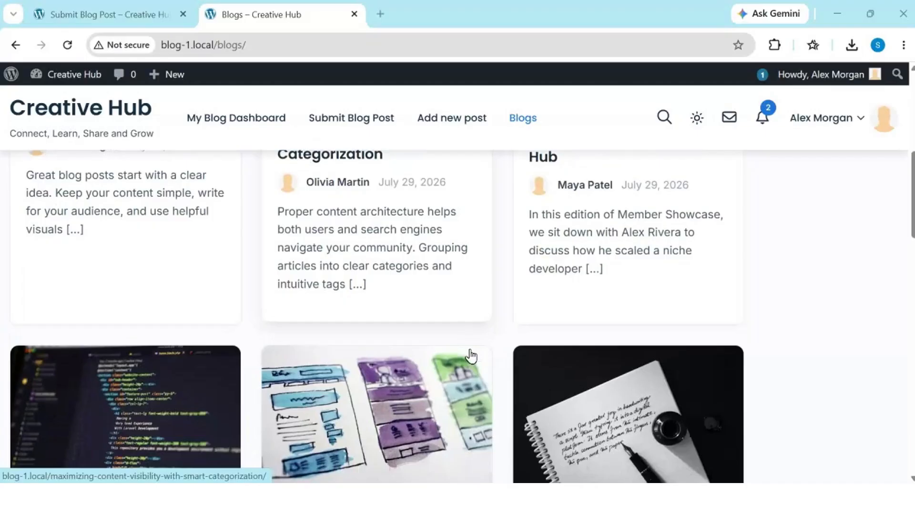
scroll(470, 355, down, 2)
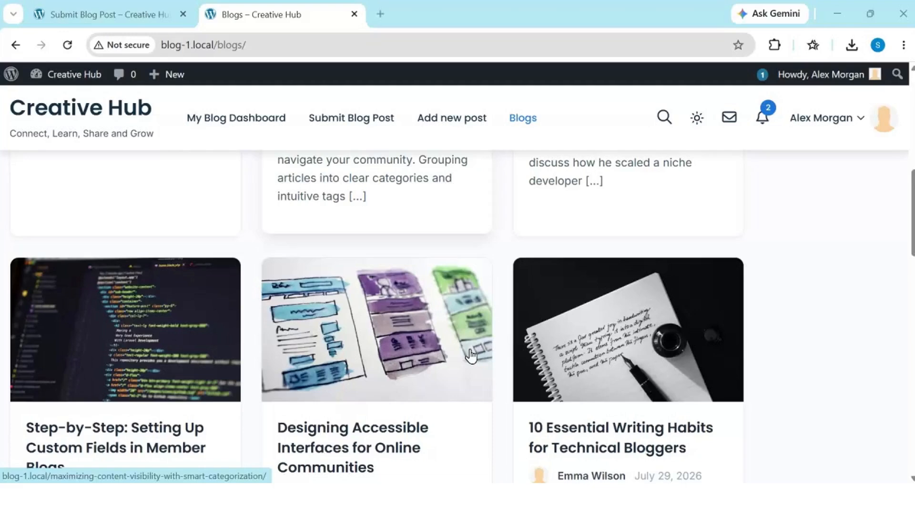
scroll(471, 356, down, 12)
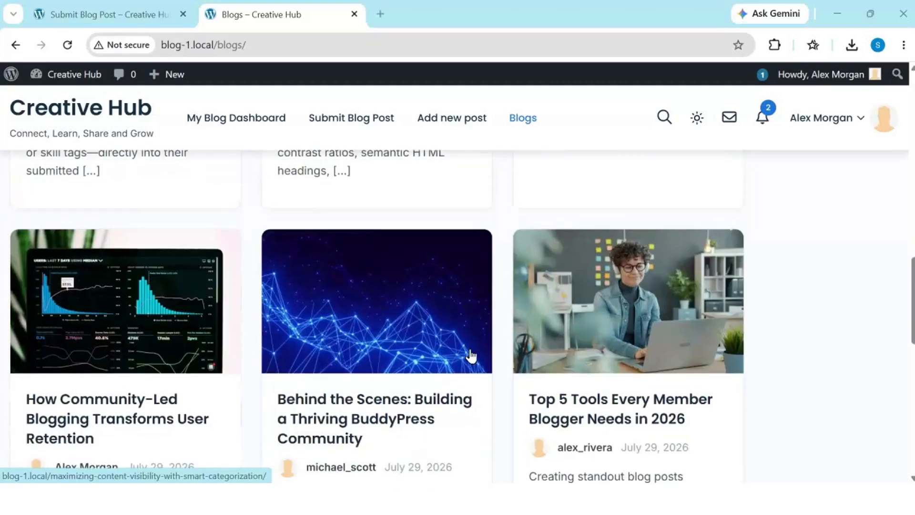